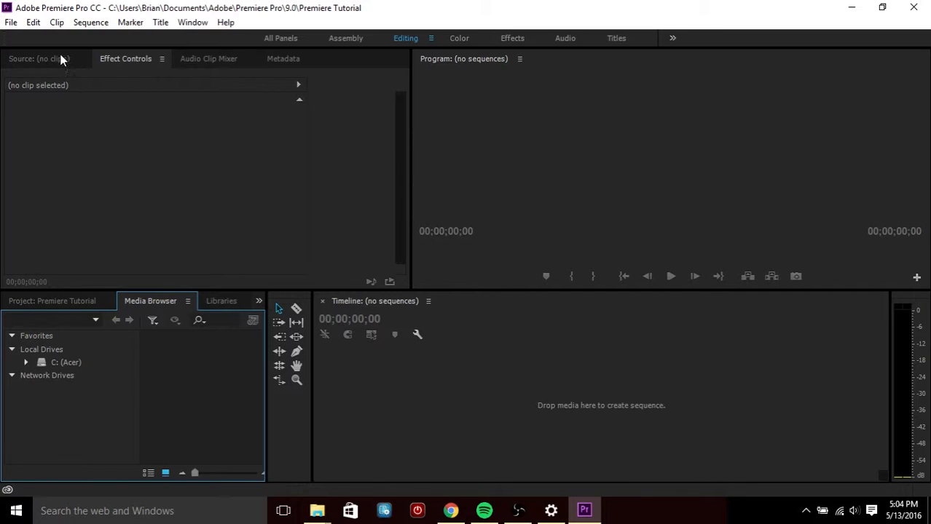
Look over the Source, Project and Media Browser panels
click(33, 59)
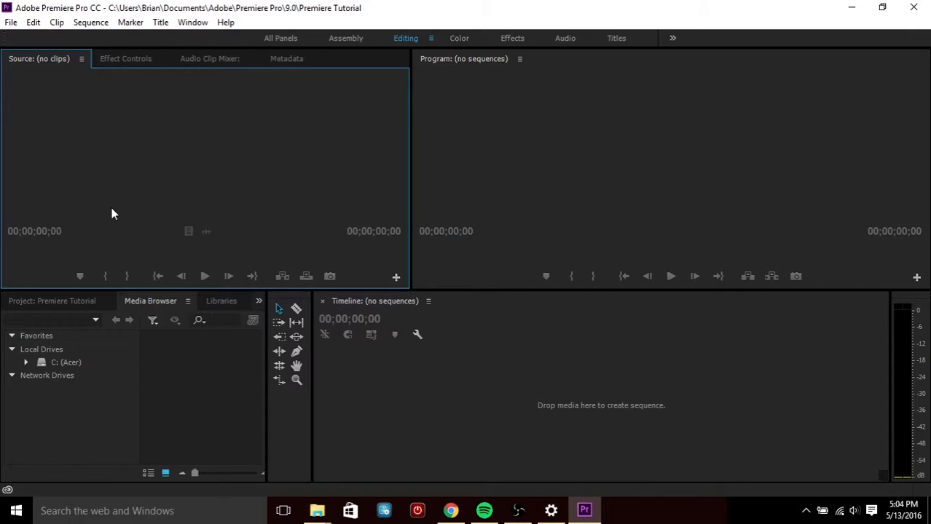
click(55, 301)
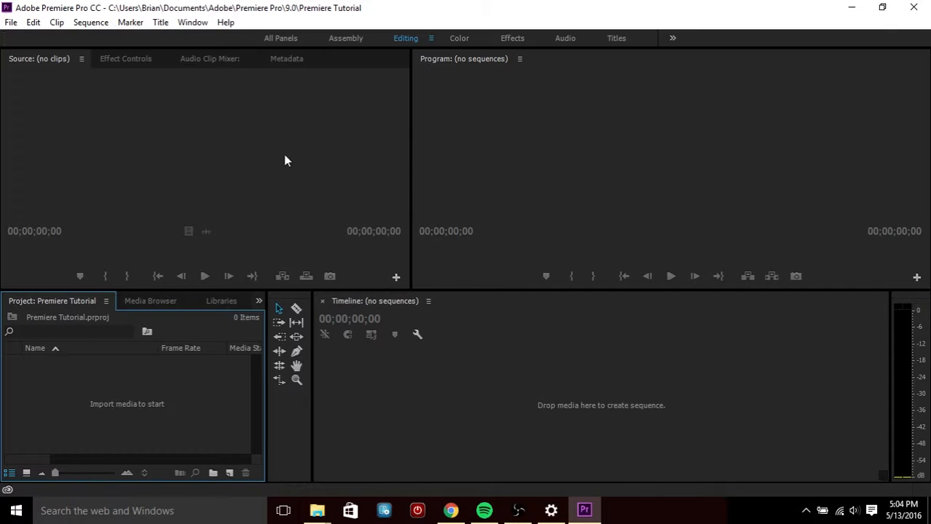
click(142, 298)
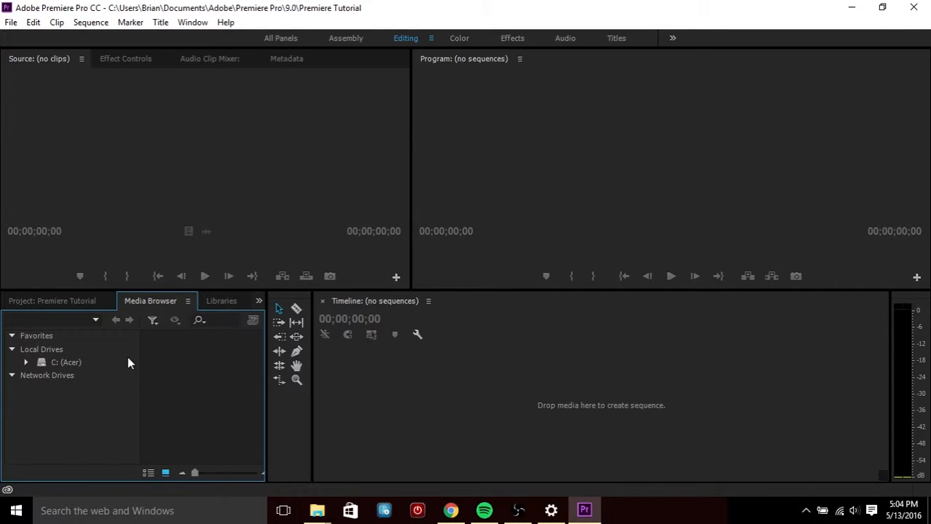
click(32, 300)
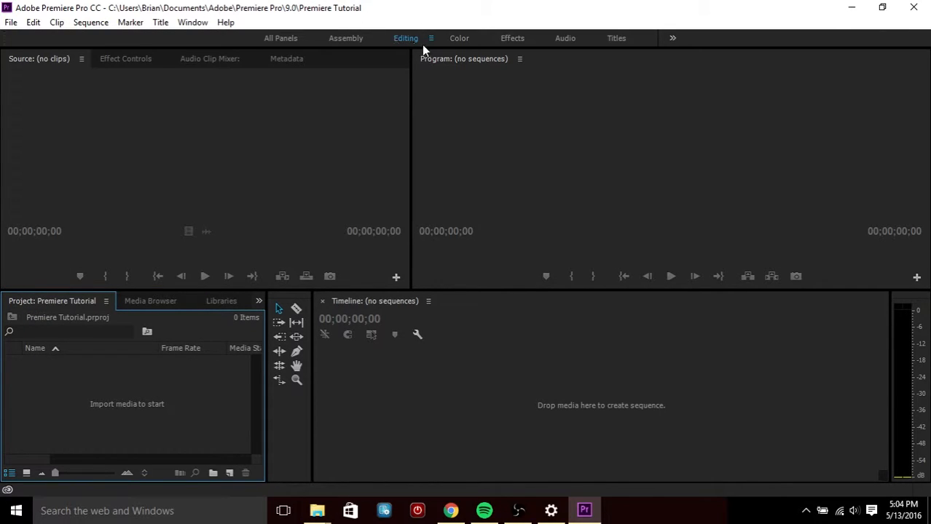
Create a new sequence in the Project panel with the Digital SLR 1080p30 preset
right_click(102, 393)
click(82, 396)
right_click(81, 390)
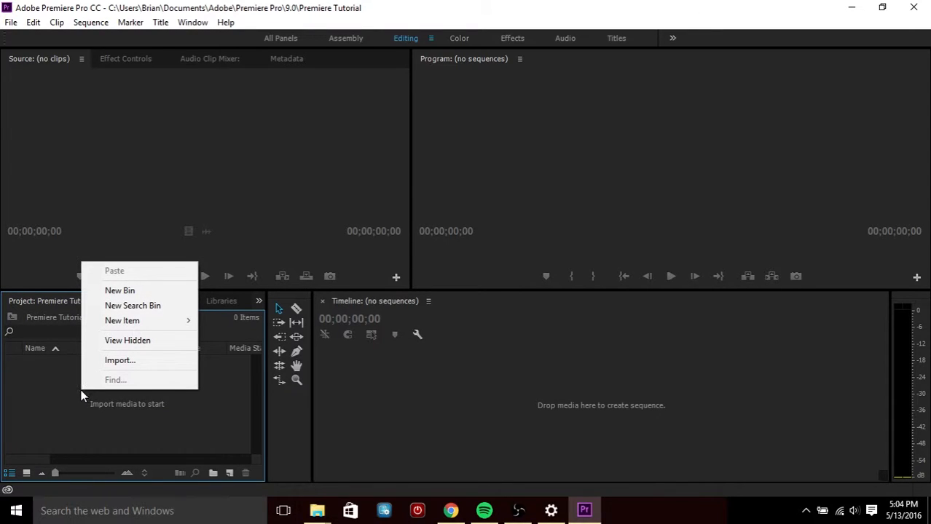
mouse_move(124, 327)
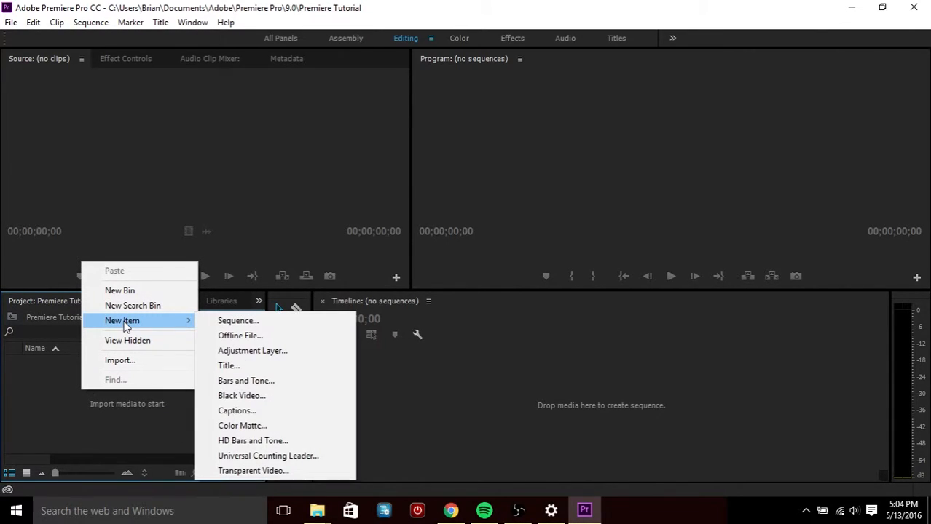
click(209, 321)
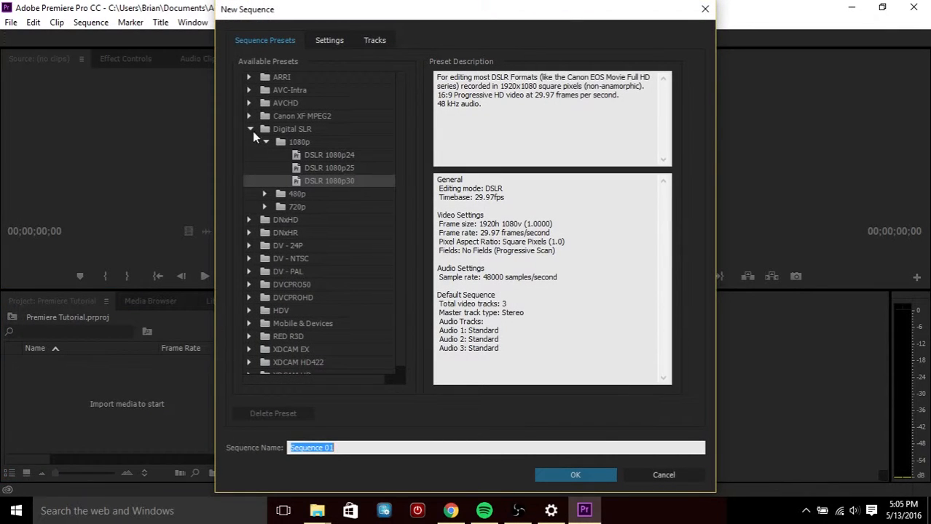
click(250, 129)
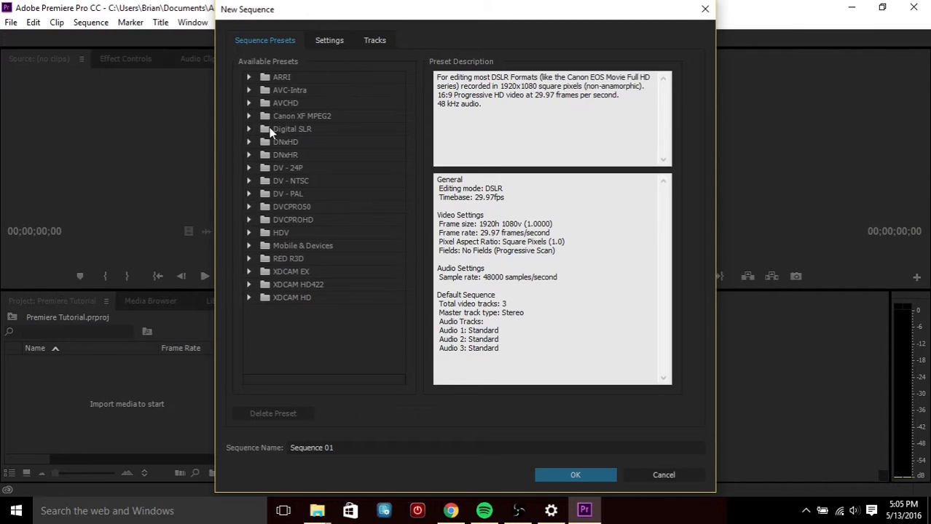
click(250, 129)
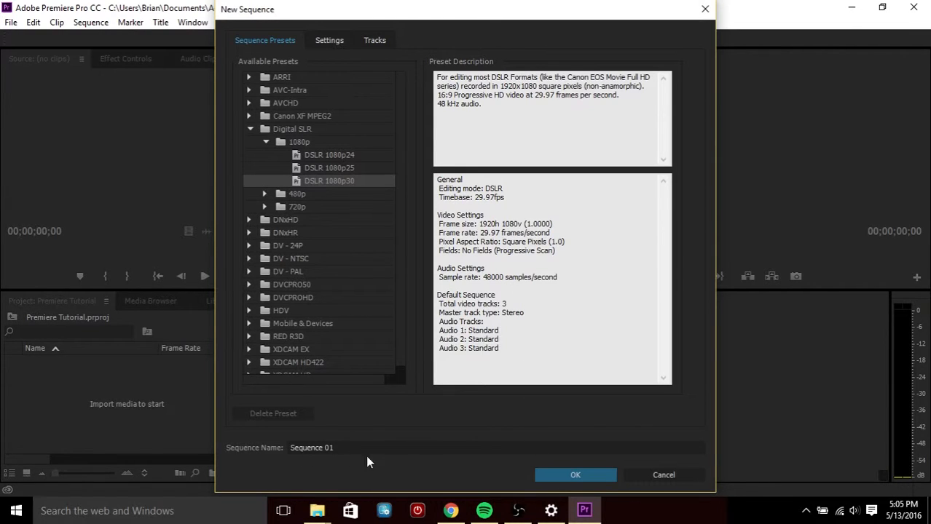
click(548, 472)
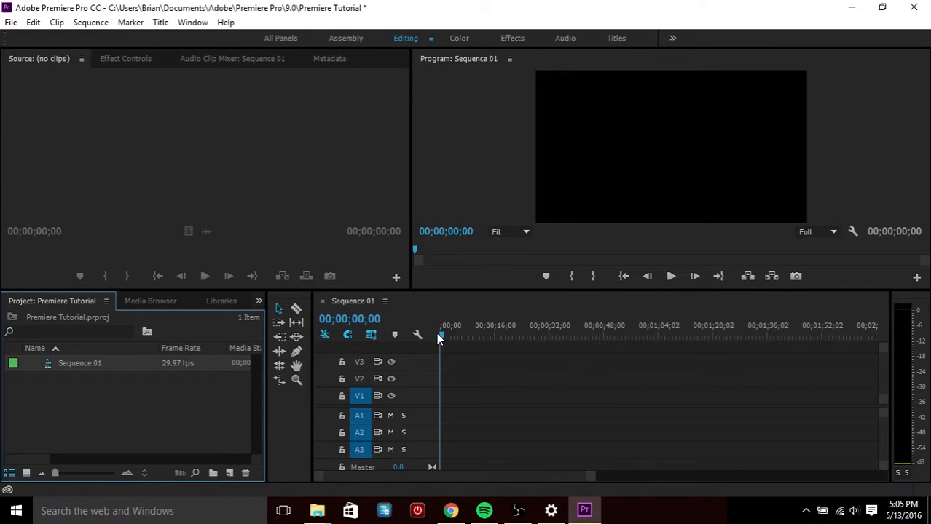
Import the Washummer video file from the Premiere Tutorial folder into the project
mouse_move(437, 334)
mouse_down()
mouse_move(589, 328)
mouse_move(436, 336)
mouse_up()
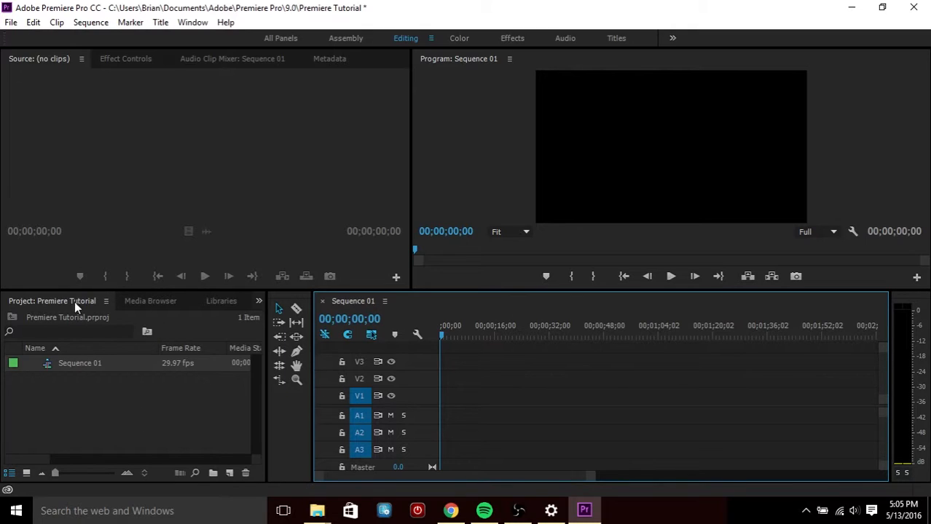
click(79, 398)
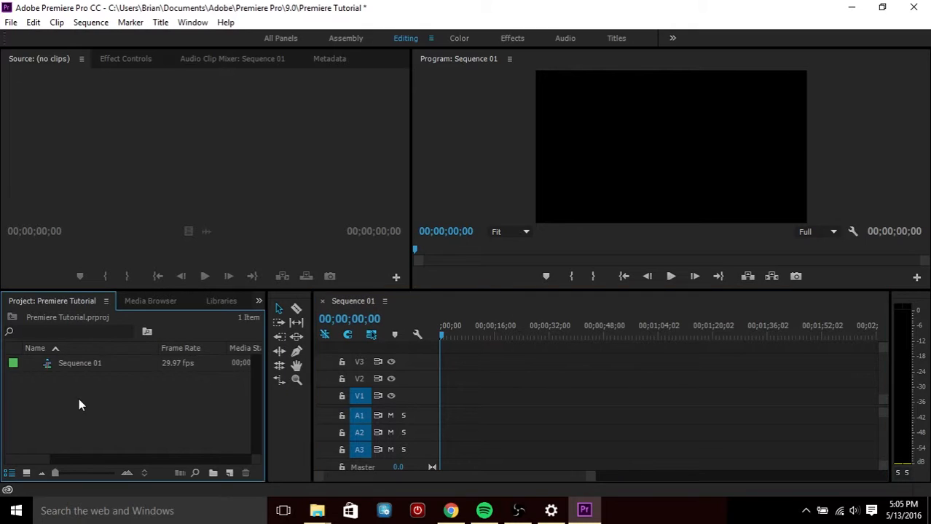
right_click(95, 393)
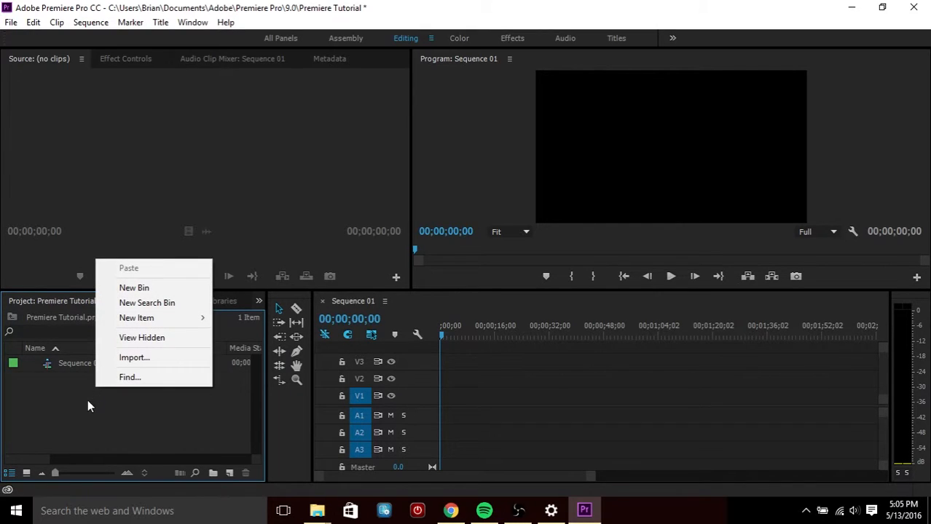
click(123, 362)
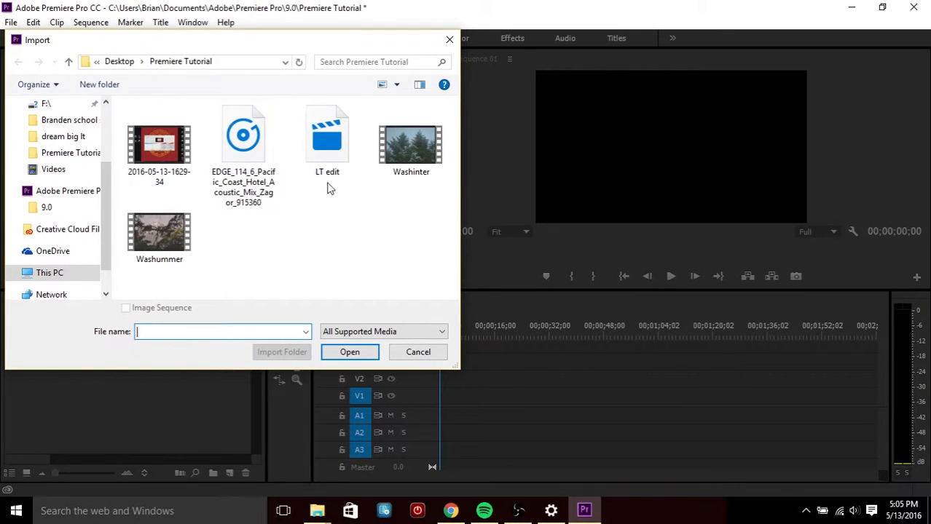
click(170, 236)
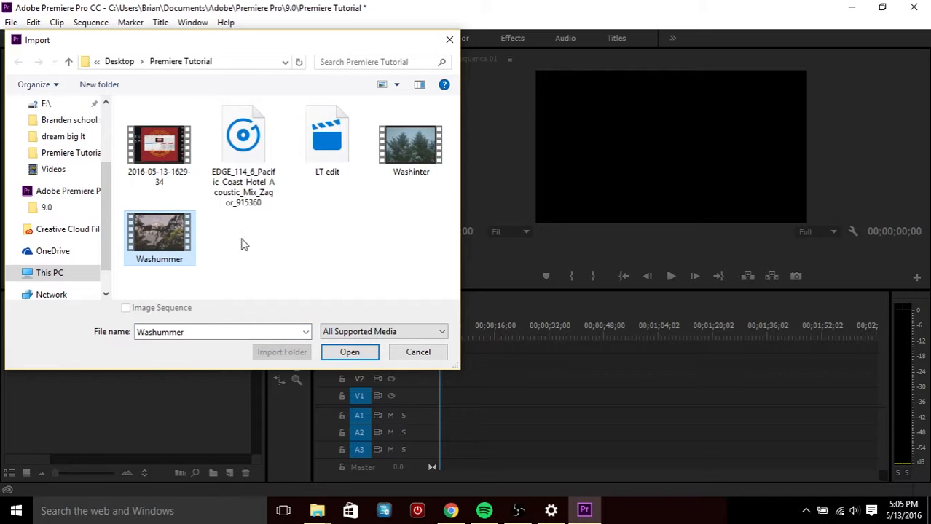
click(349, 353)
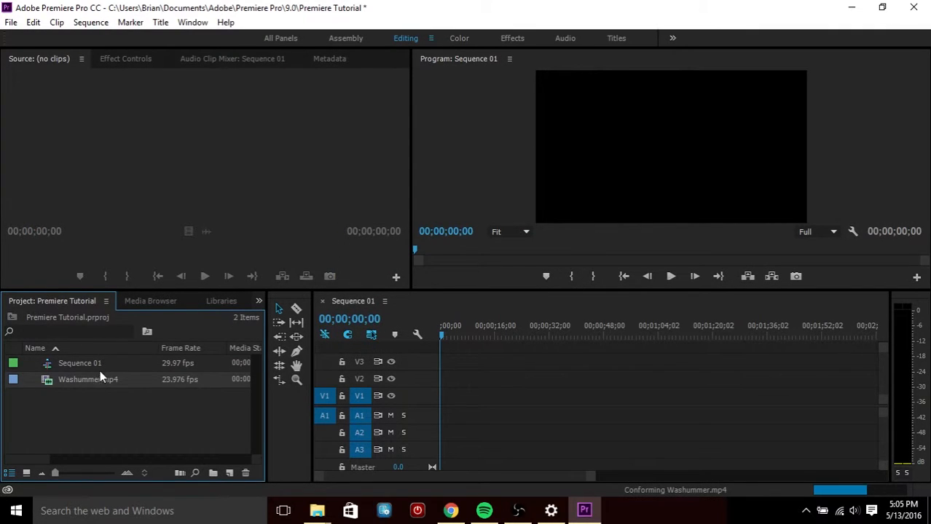
Import the Washinter video file from the same folder into the project
right_click(81, 399)
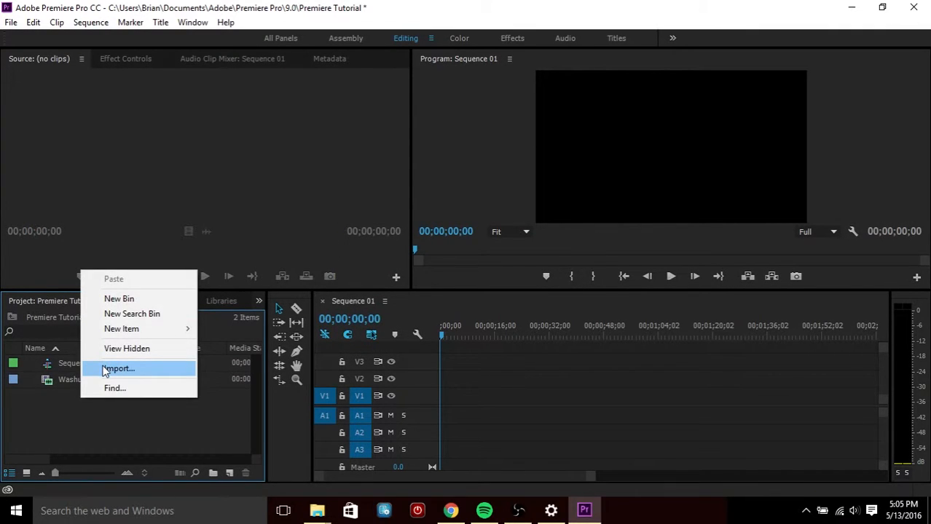
click(103, 368)
click(397, 171)
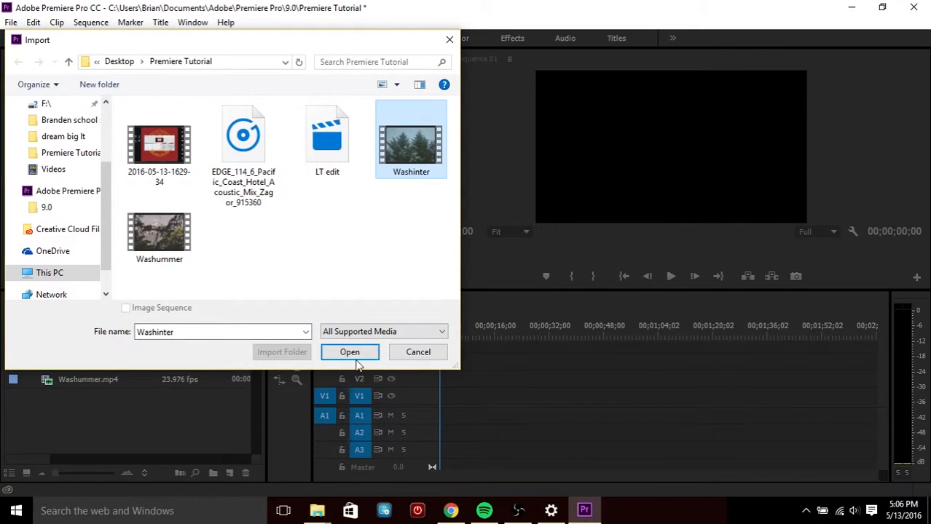
click(350, 353)
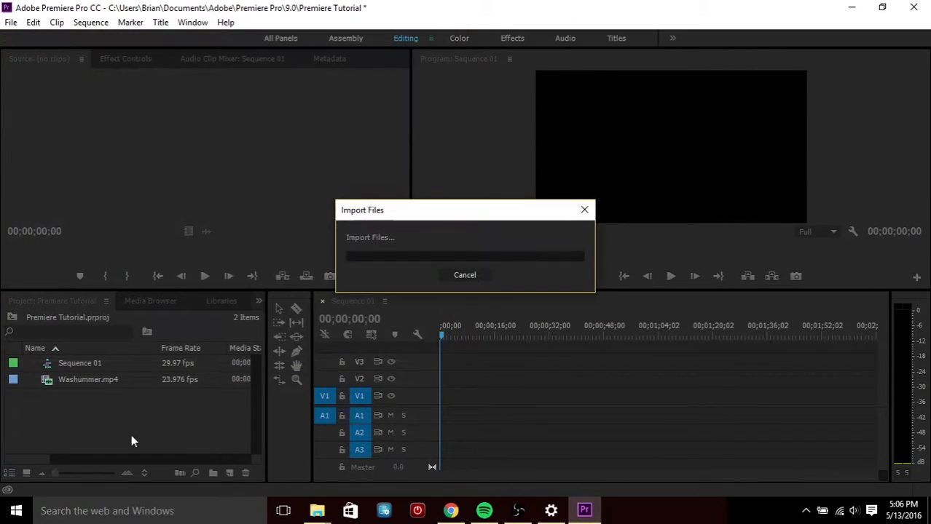
Import the EDGE_114_6_Pacific_Coast_Hotel_Acoustic_Mix audio file into the project
right_click(74, 420)
click(110, 379)
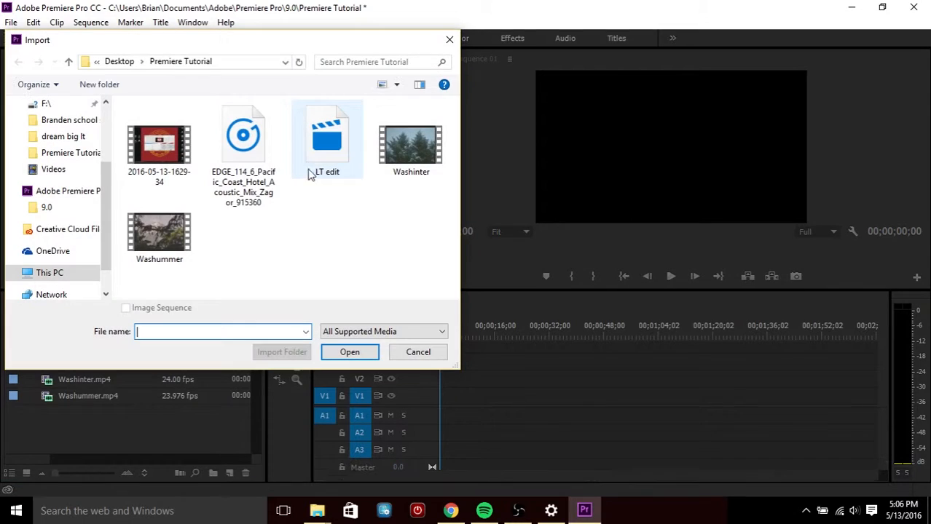
click(248, 177)
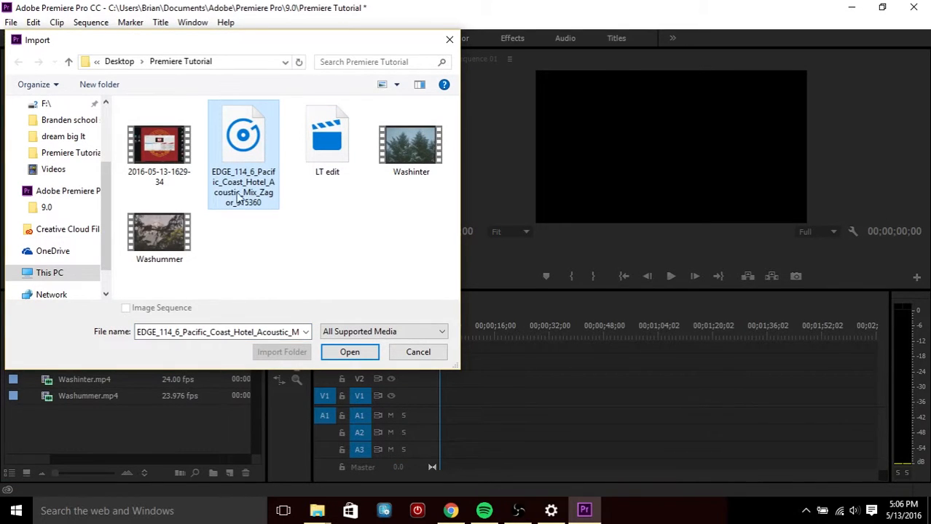
click(336, 352)
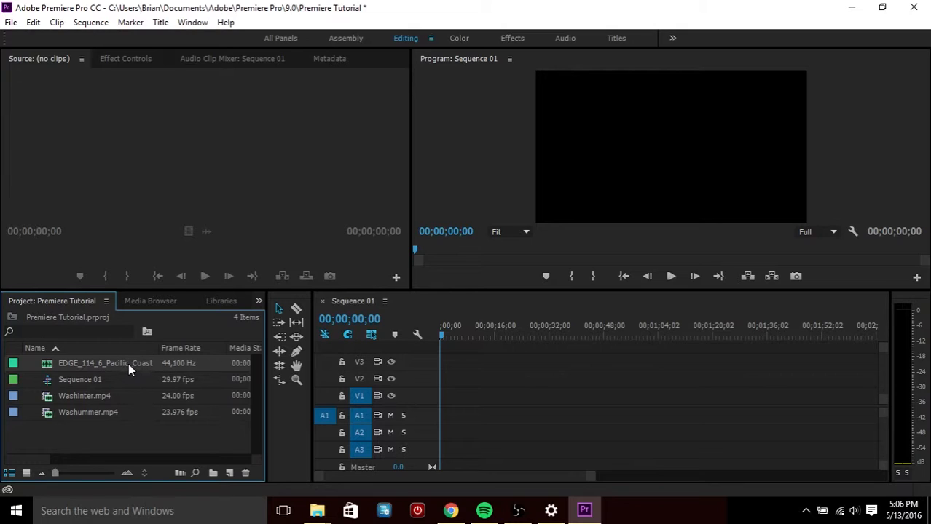
Rename the imported audio clip to music
click(80, 362)
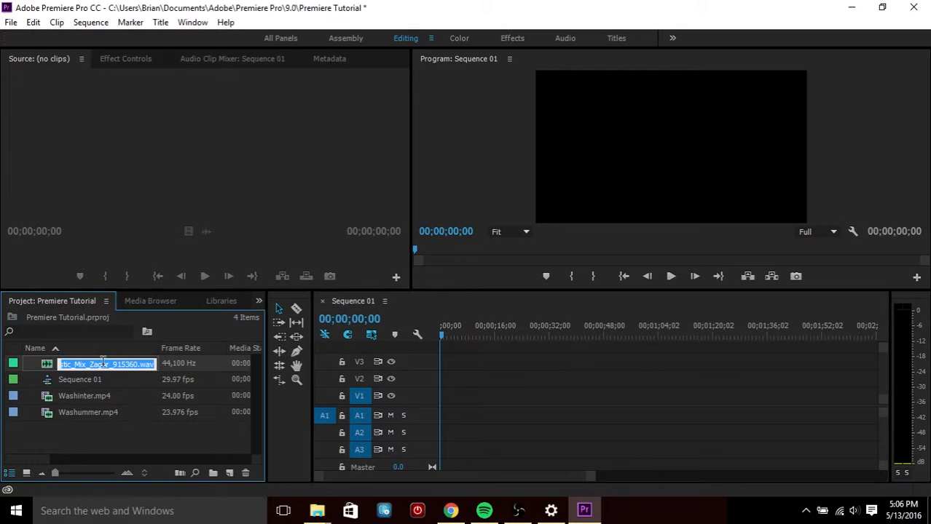
click(137, 365)
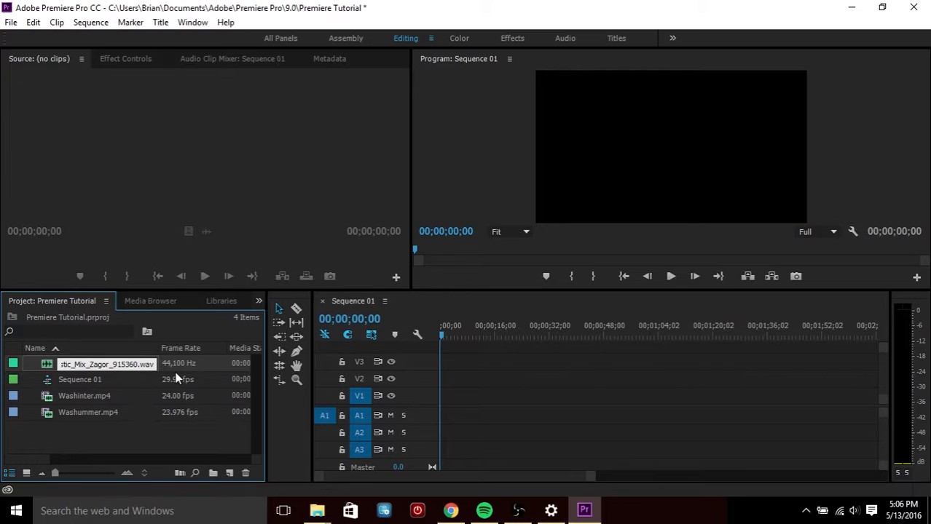
key(BackSpace)
key(BackSpace)
key(BackSpace)
key(BackSpace)
key(BackSpace)
key(BackSpace)
key(BackSpace)
key(BackSpace)
key(BackSpace)
key(BackSpace)
key(BackSpace)
key(BackSpace)
key(BackSpace)
key(BackSpace)
key(BackSpace)
key(BackSpace)
key(BackSpace)
key(BackSpace)
key(BackSpace)
key(BackSpace)
key(BackSpace)
key(BackSpace)
key(BackSpace)
key(BackSpace)
key(BackSpace)
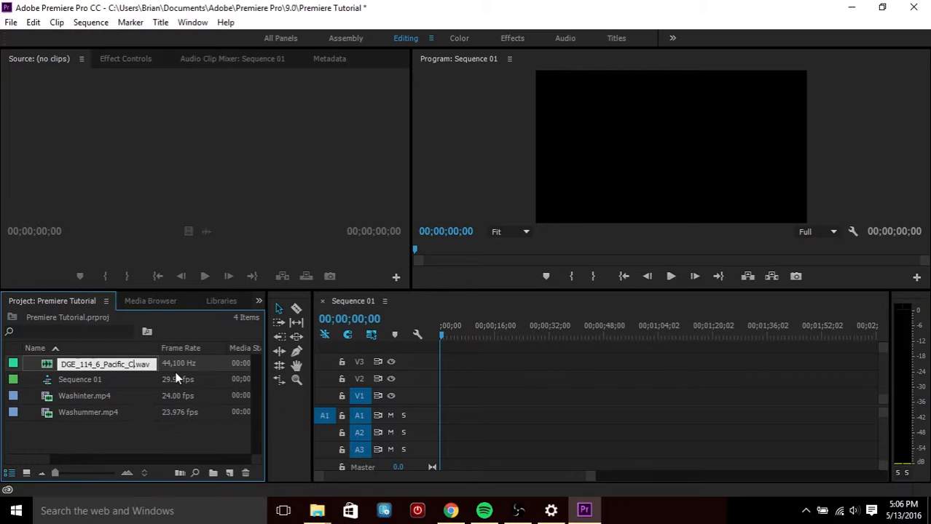
text(music)
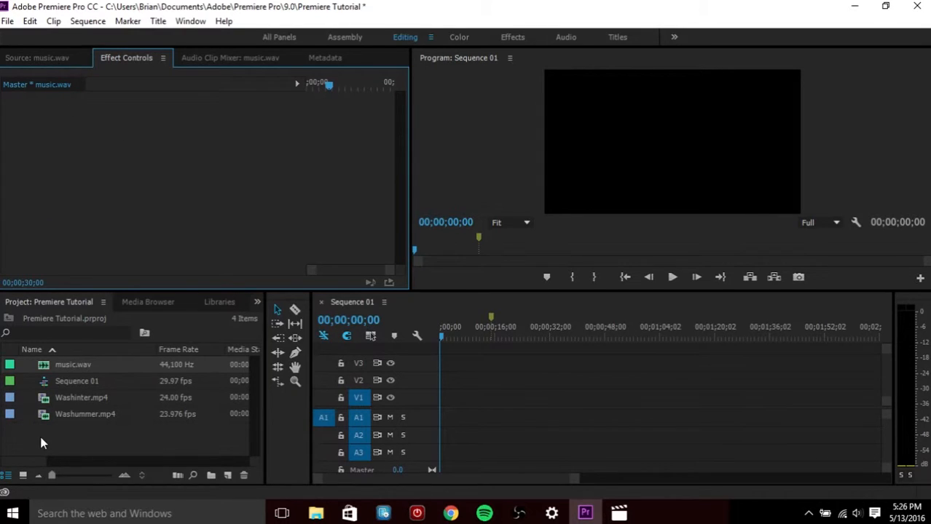
Open the Washummer clip in the Source monitor and mark In at about 00:00:28:22 and Out at about 00:00:39:20
double_click(45, 413)
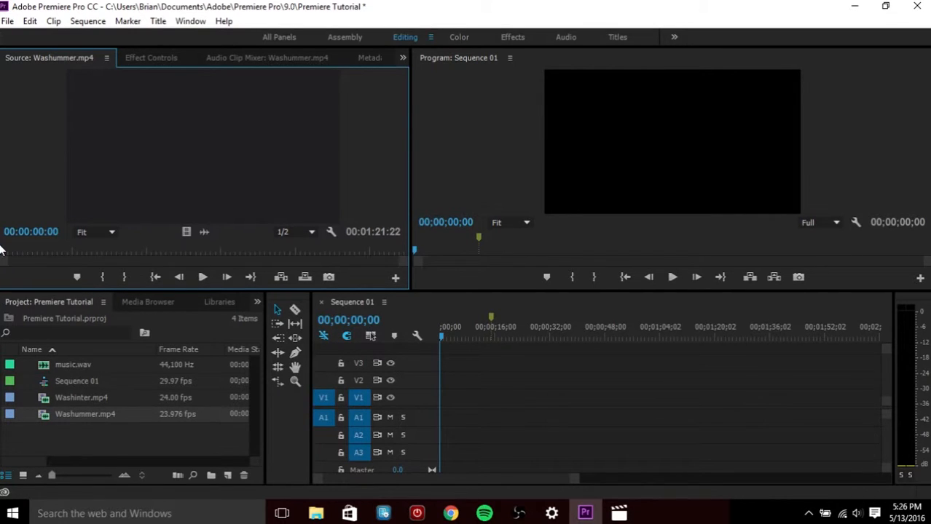
drag(2, 253, 136, 255)
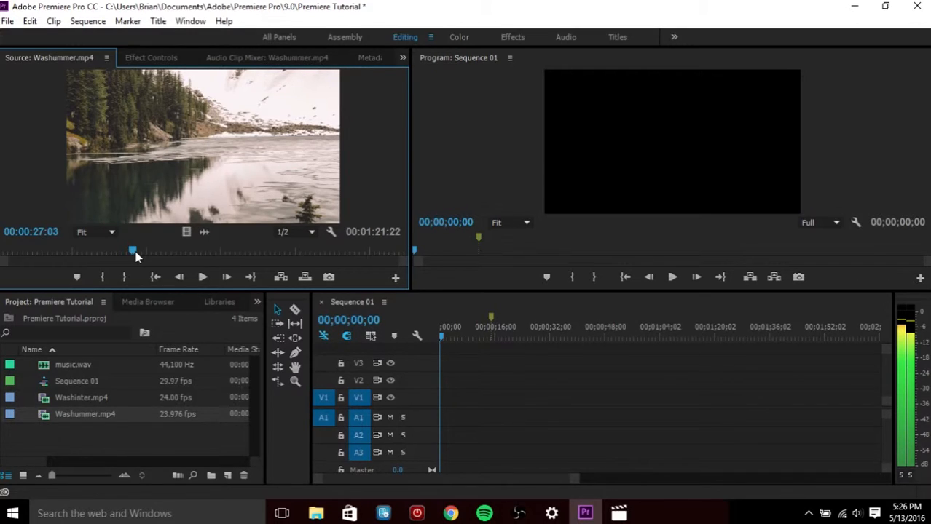
drag(137, 255, 141, 252)
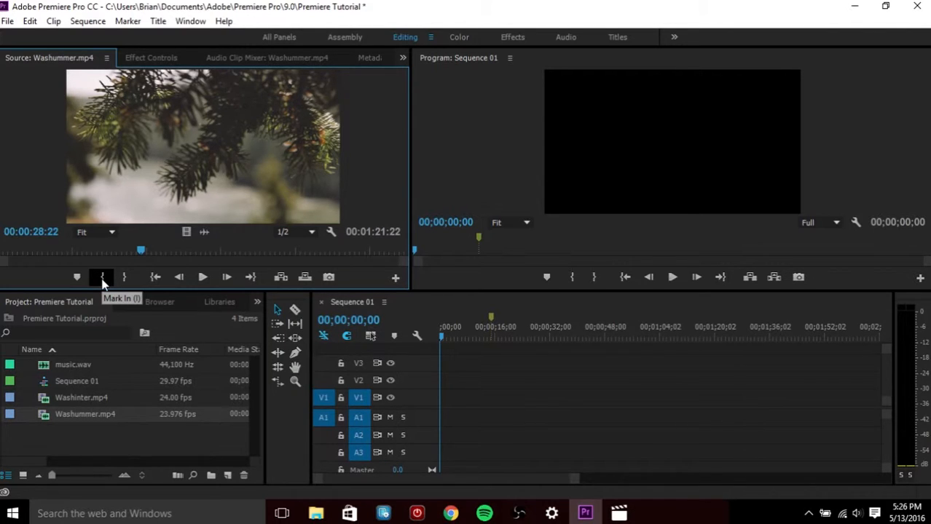
click(102, 279)
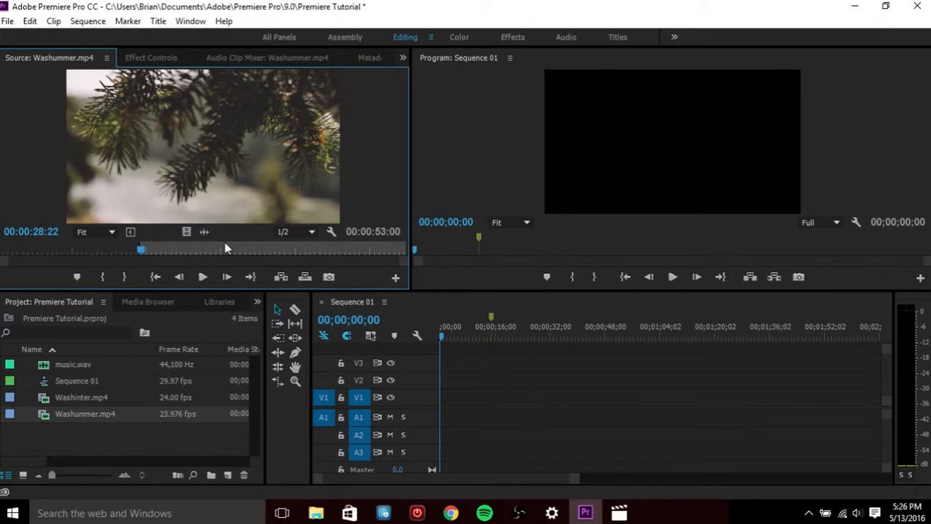
drag(144, 250, 163, 249)
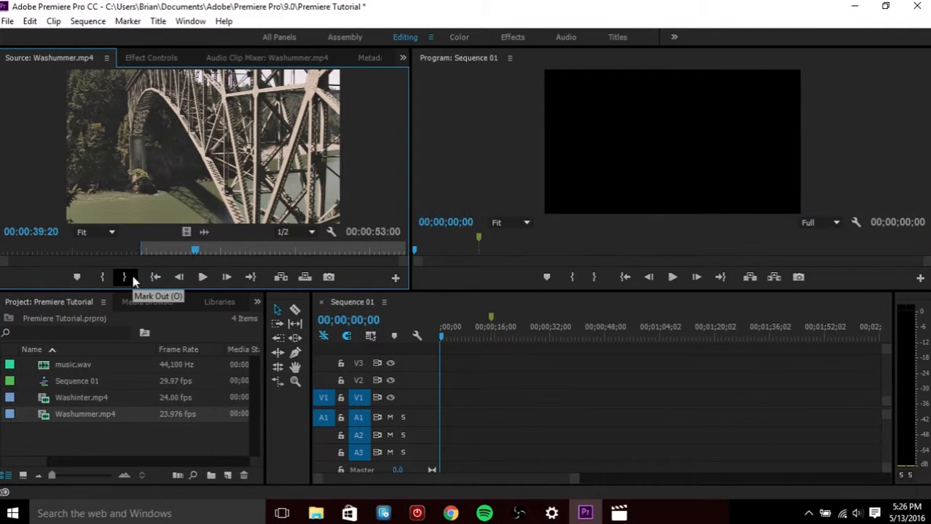
click(133, 276)
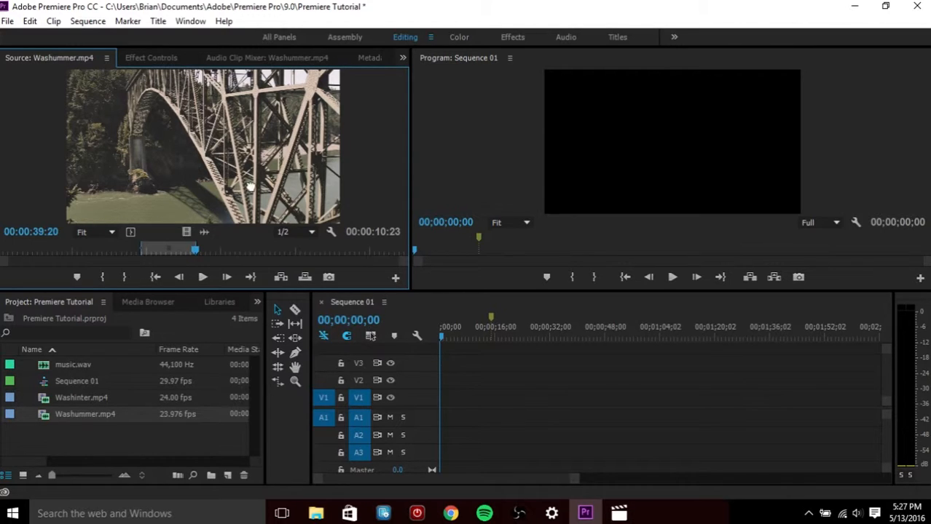
Place the marked Washummer section at the start of track V1, keeping the existing sequence settings
drag(250, 187, 446, 402)
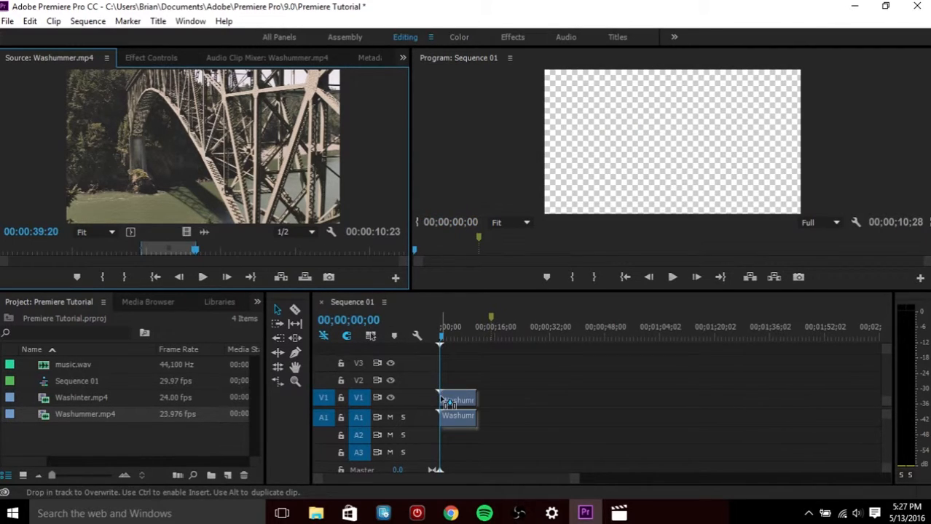
drag(442, 400, 440, 397)
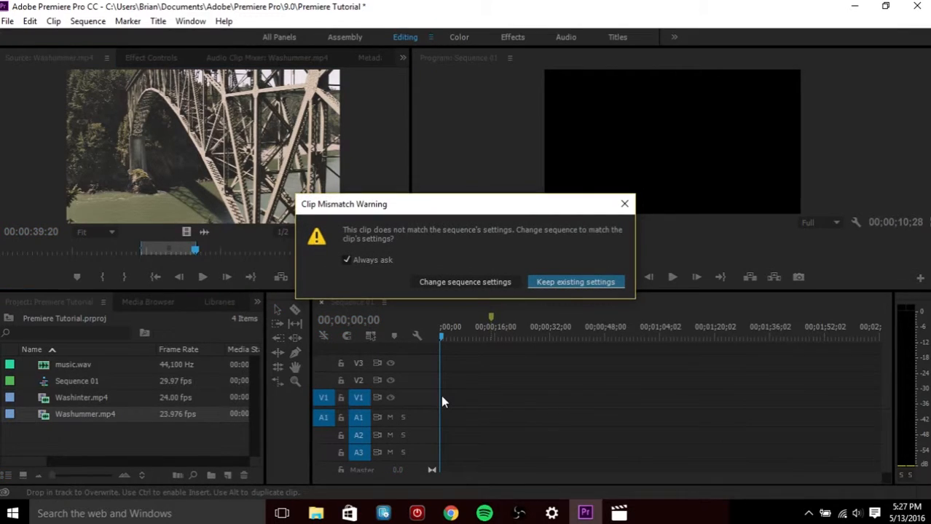
click(540, 286)
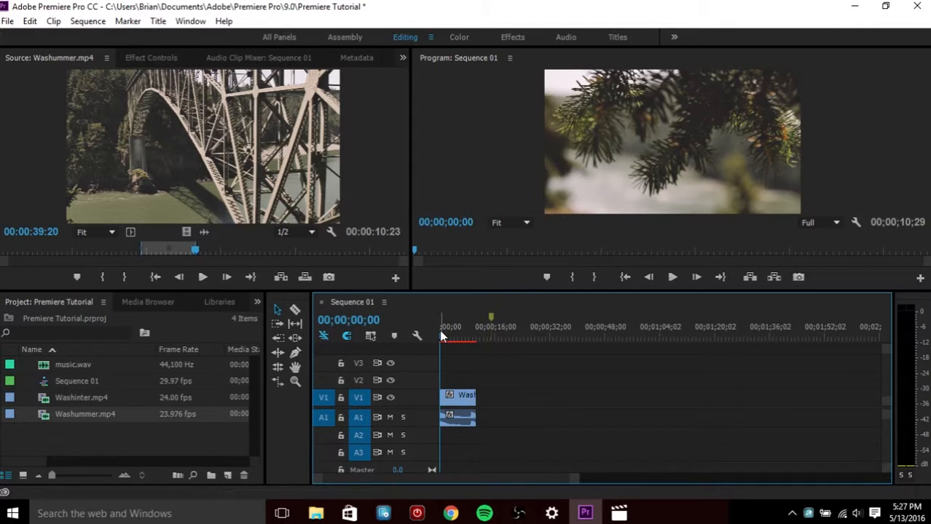
Scrub through the sequence and return the playhead to its start
drag(442, 335, 474, 339)
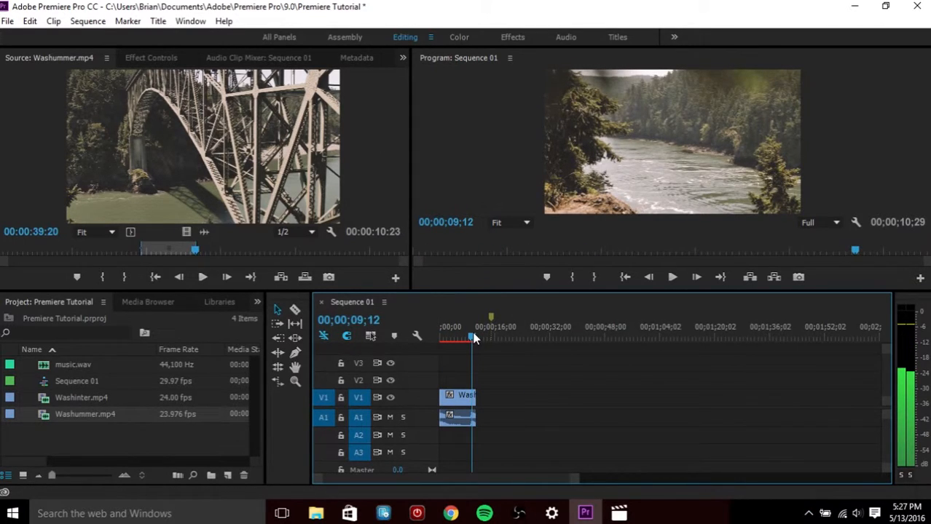
key(Home)
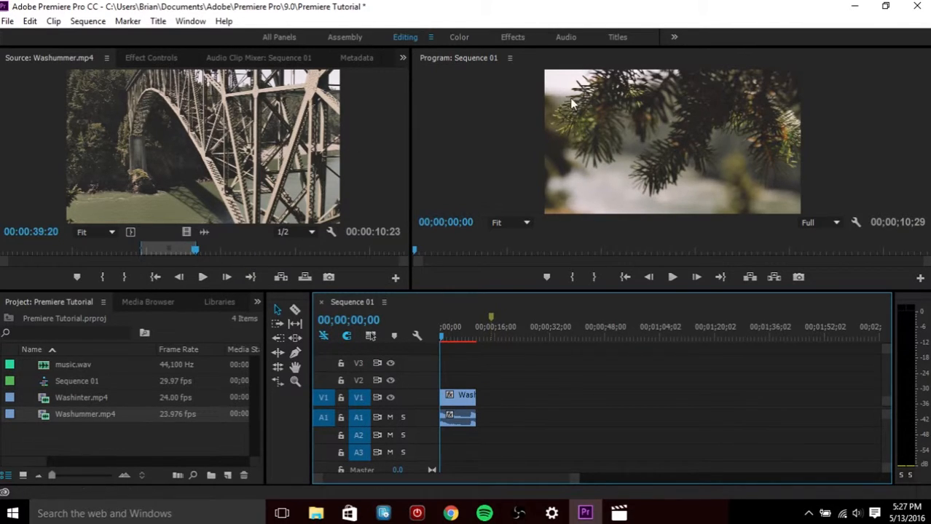
right_click(81, 432)
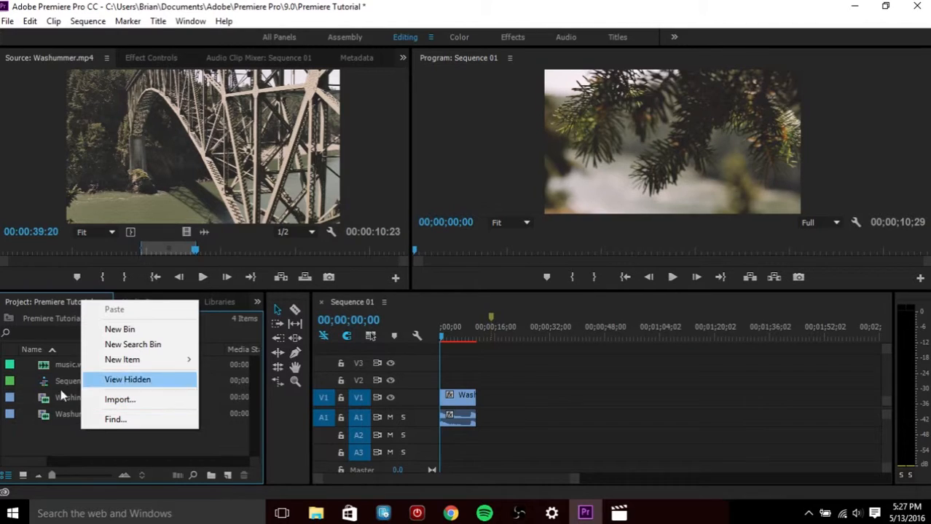
click(30, 437)
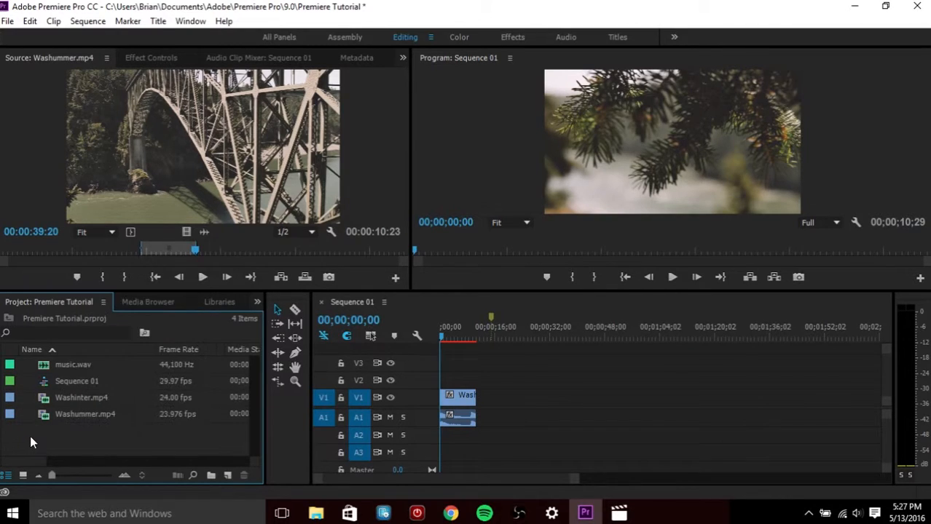
Create a new title item in the project with the default 1920x1080 video settings
right_click(84, 438)
mouse_move(131, 362)
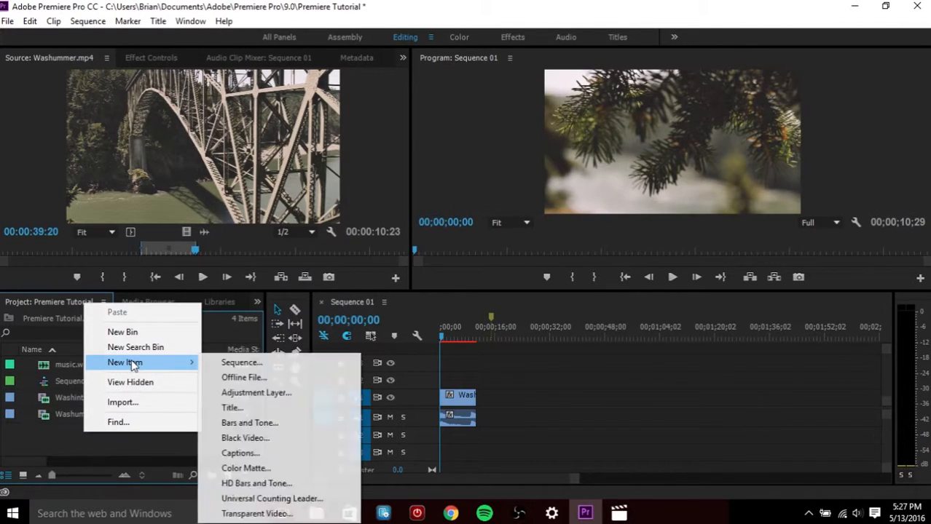
click(233, 407)
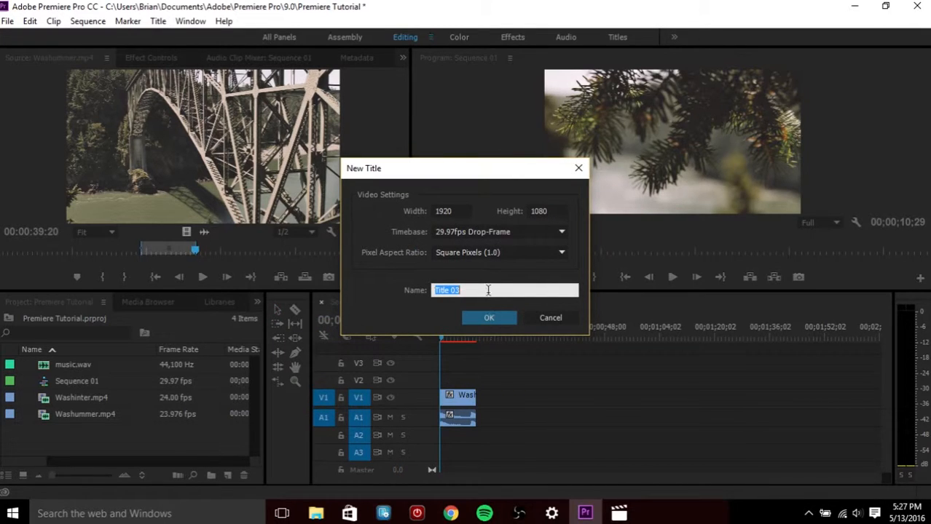
click(486, 321)
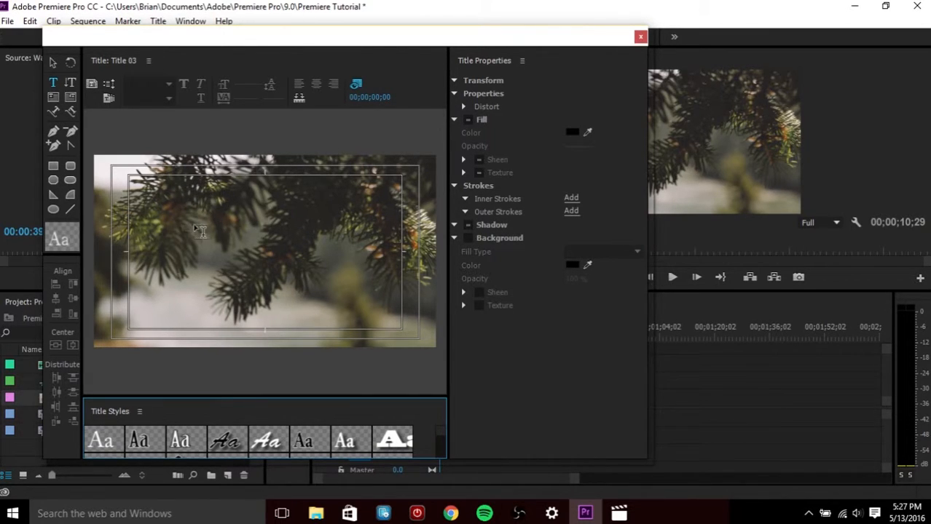
Add the text TEXT near the upper-left of the title frame
drag(551, 37, 292, 99)
drag(446, 335, 484, 337)
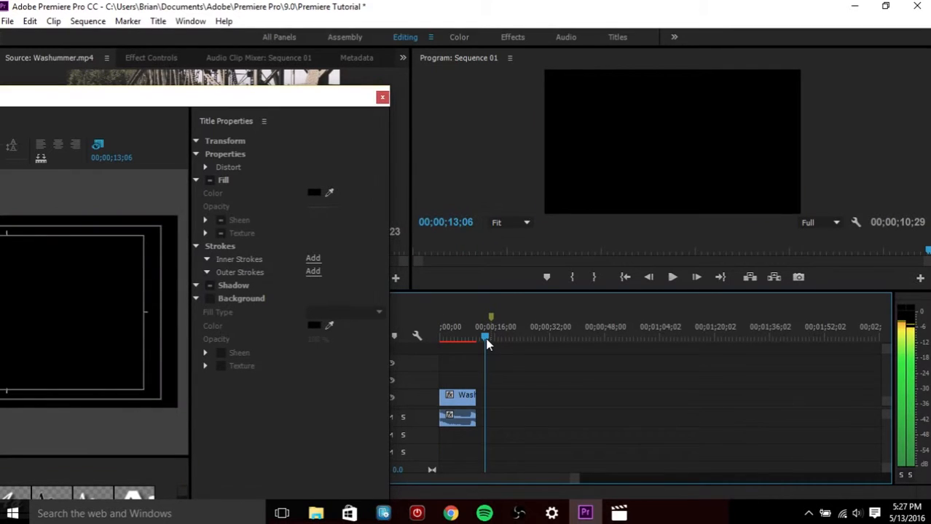
drag(173, 101, 488, 59)
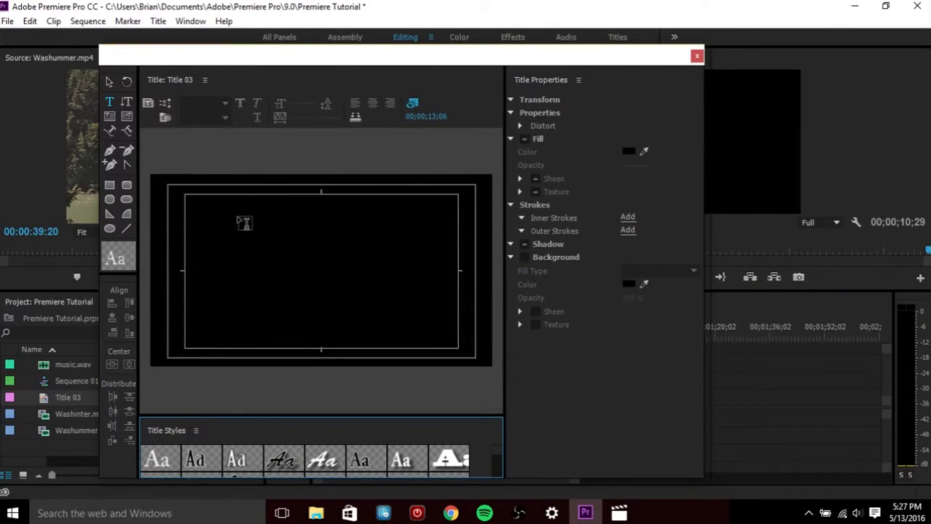
click(221, 219)
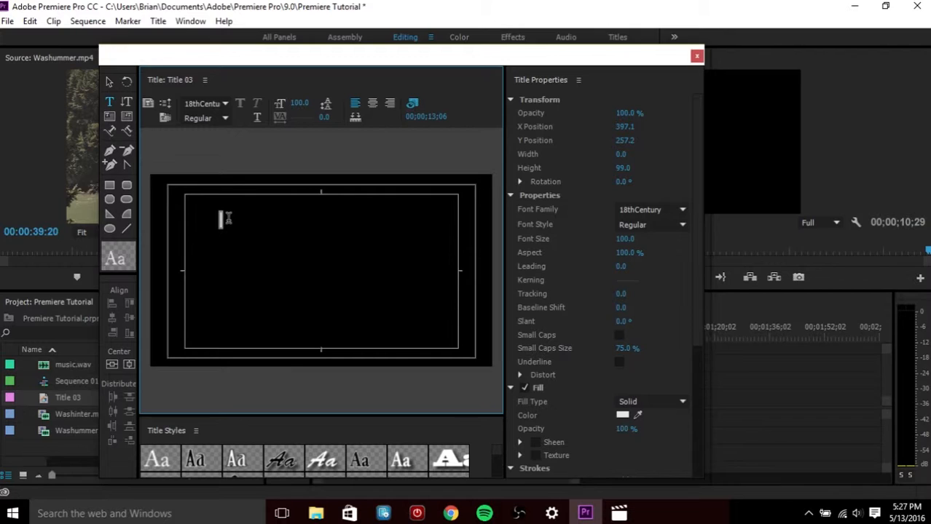
text(TEXT)
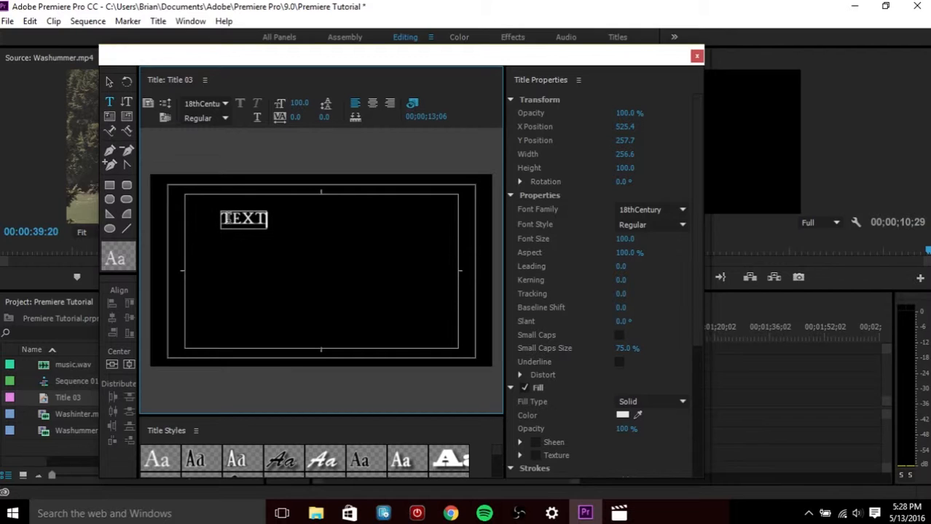
Enlarge the TEXT title to a font size of 451
click(305, 224)
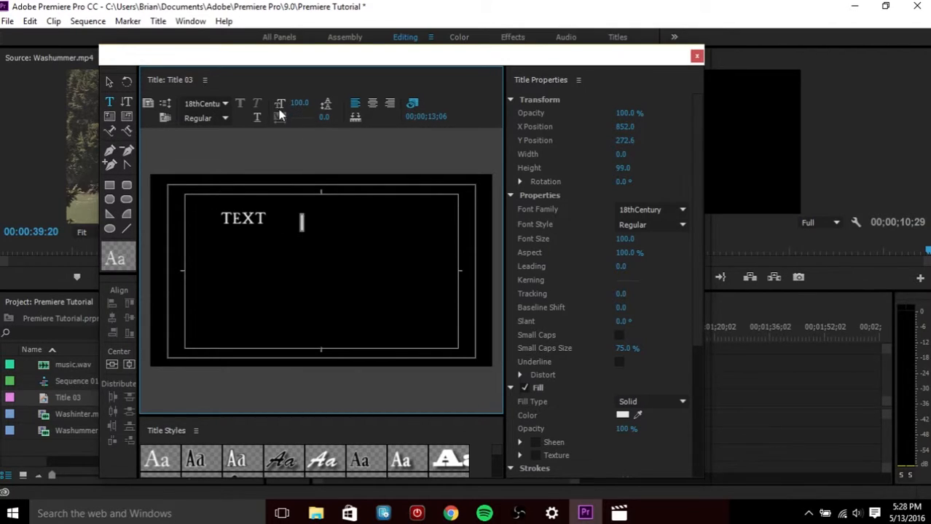
drag(299, 103, 320, 102)
click(248, 227)
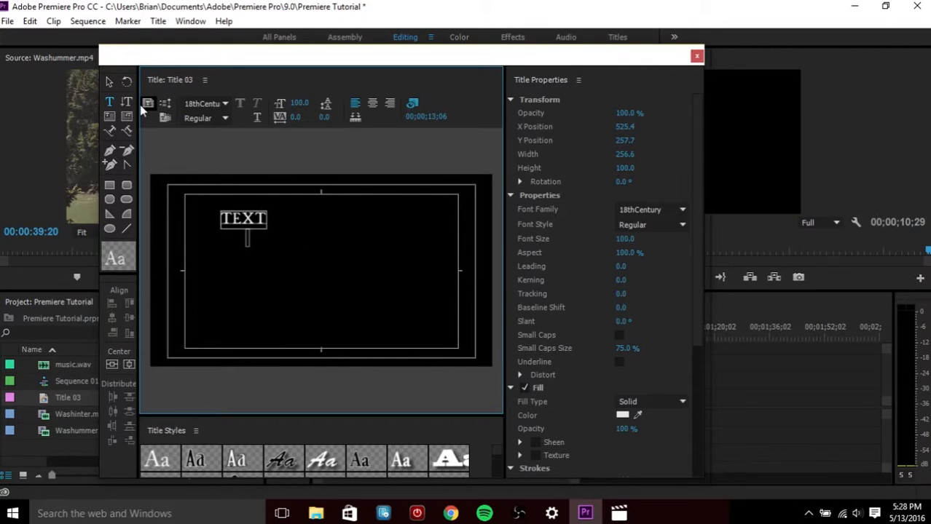
click(109, 82)
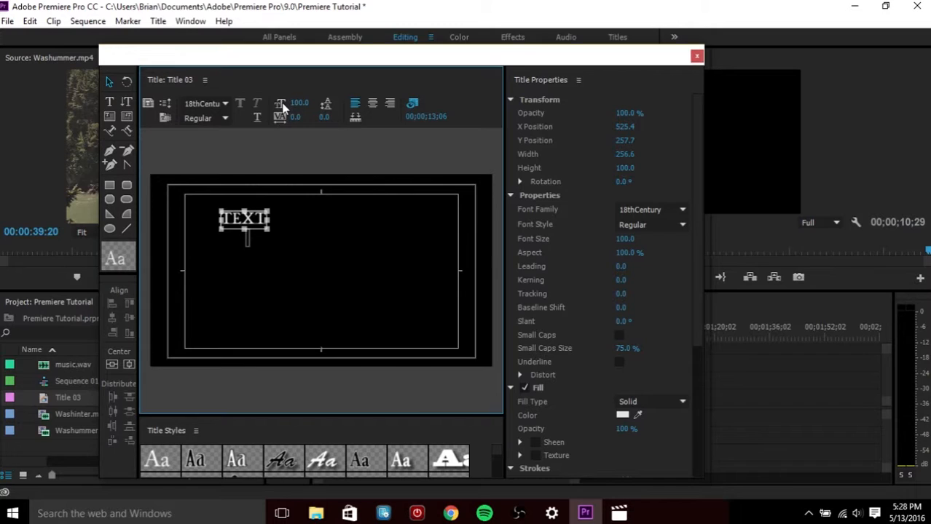
drag(299, 103, 462, 103)
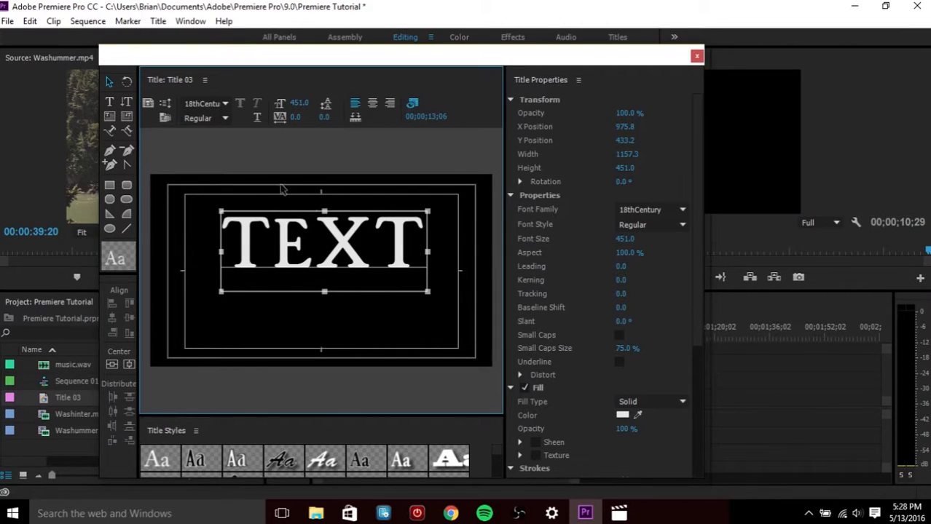
click(110, 102)
click(341, 252)
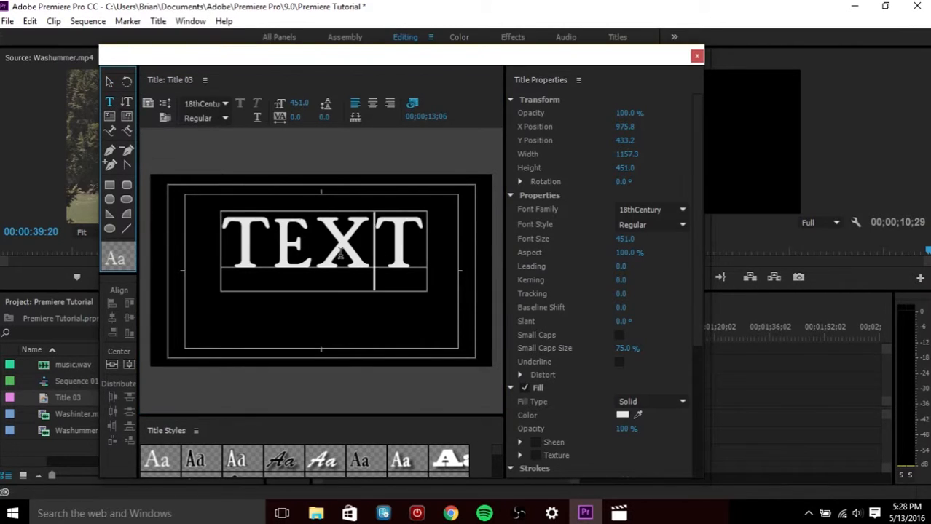
drag(416, 250, 256, 250)
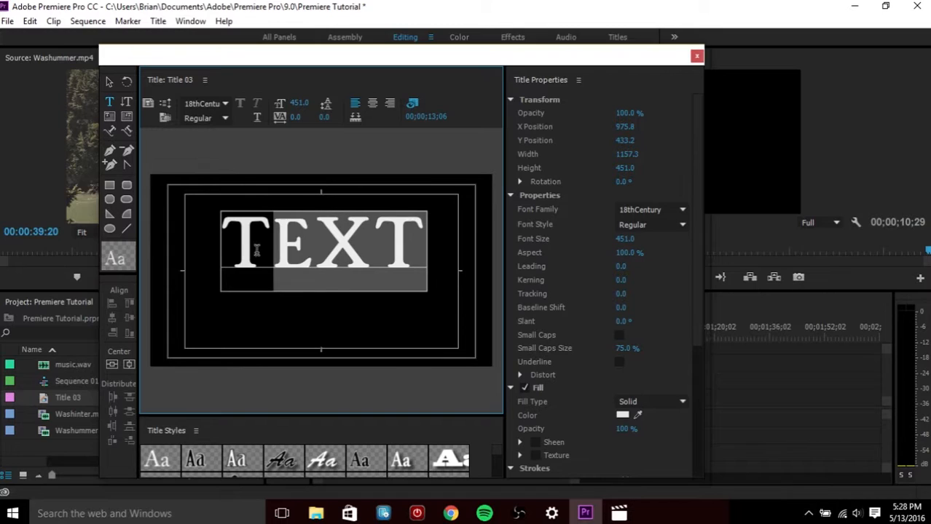
click(110, 80)
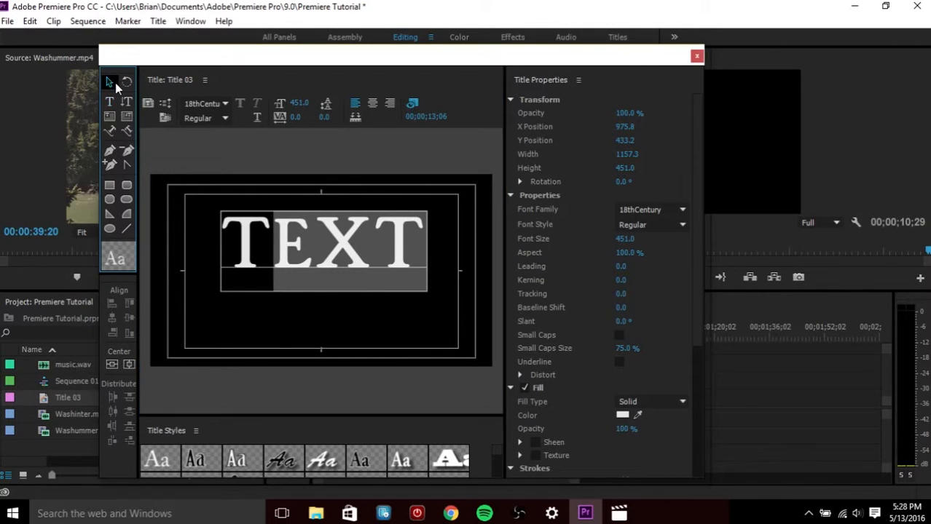
Move the TEXT title down and center it vertically and horizontally in the frame
mouse_move(347, 218)
mouse_down()
mouse_move(343, 237)
mouse_move(384, 195)
mouse_move(361, 239)
mouse_move(339, 239)
mouse_move(346, 232)
mouse_up()
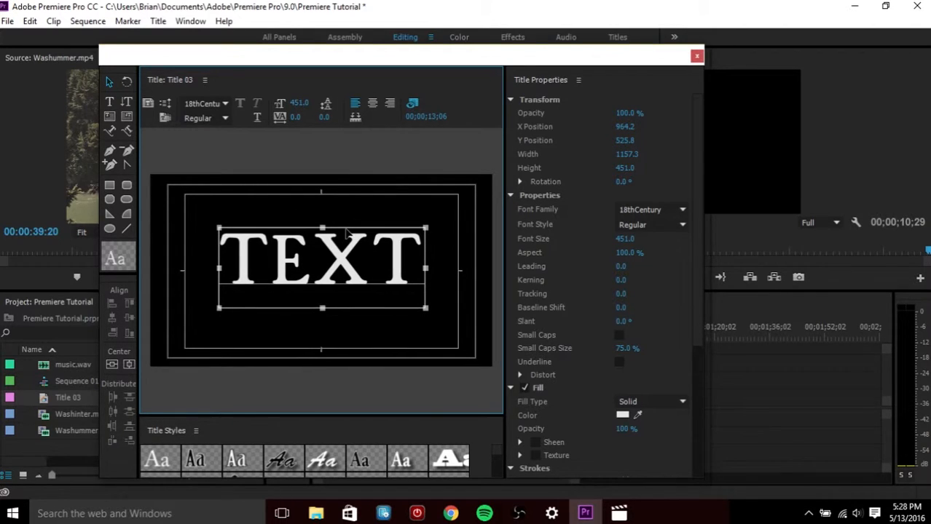
click(114, 362)
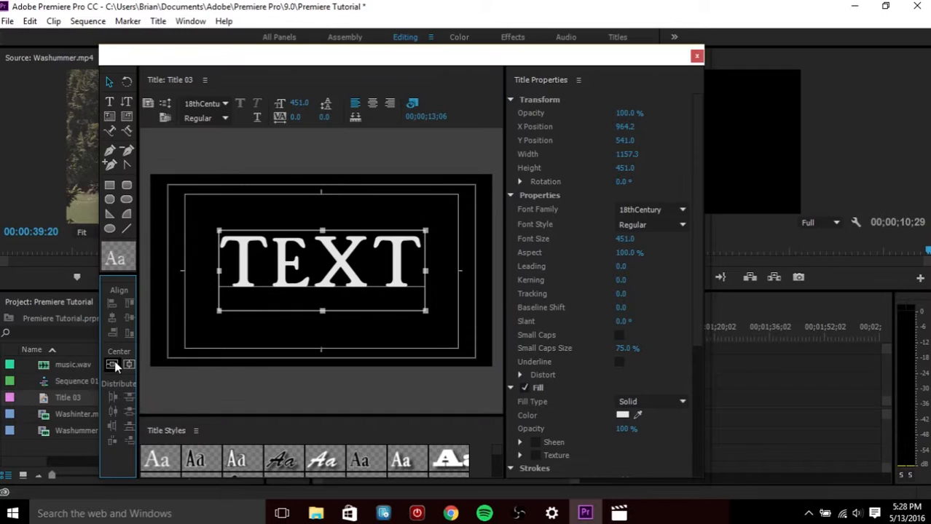
click(129, 365)
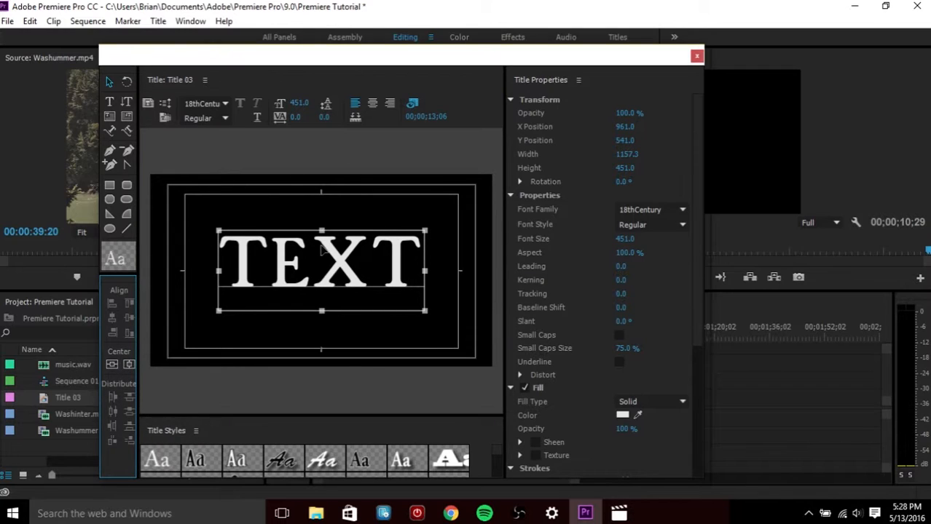
Change the TEXT title's fill color to black, 000000
click(110, 103)
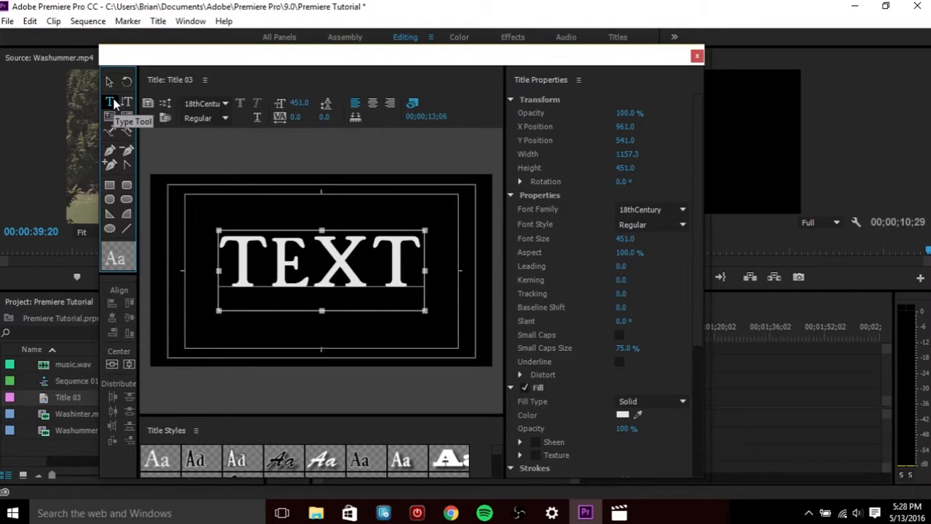
click(371, 262)
click(411, 264)
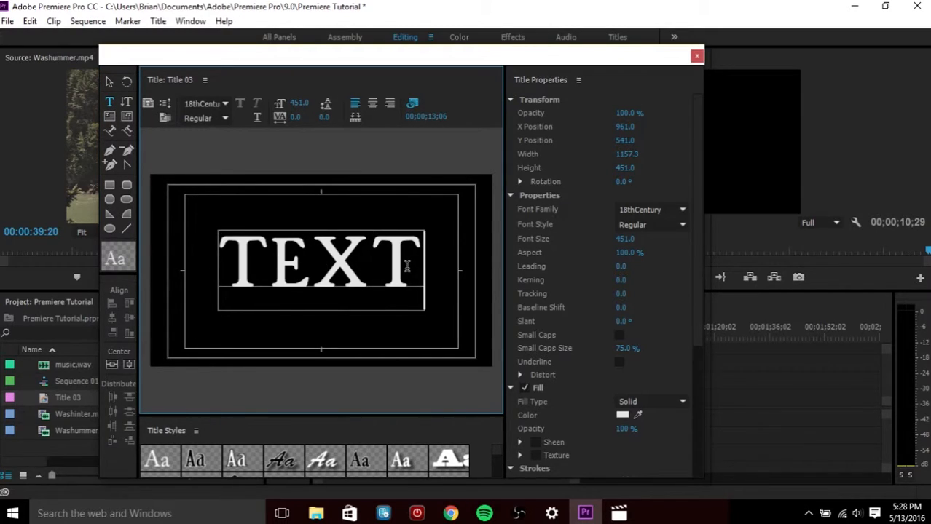
double_click(407, 266)
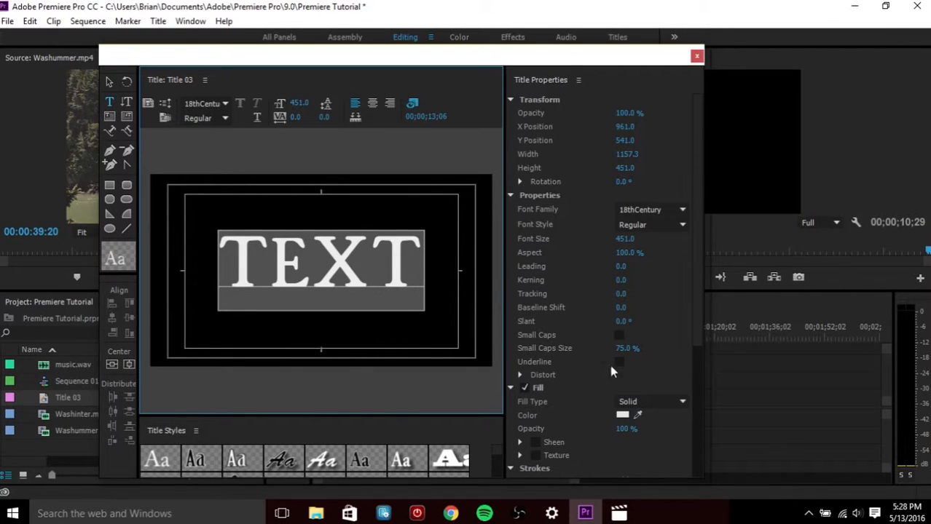
click(622, 415)
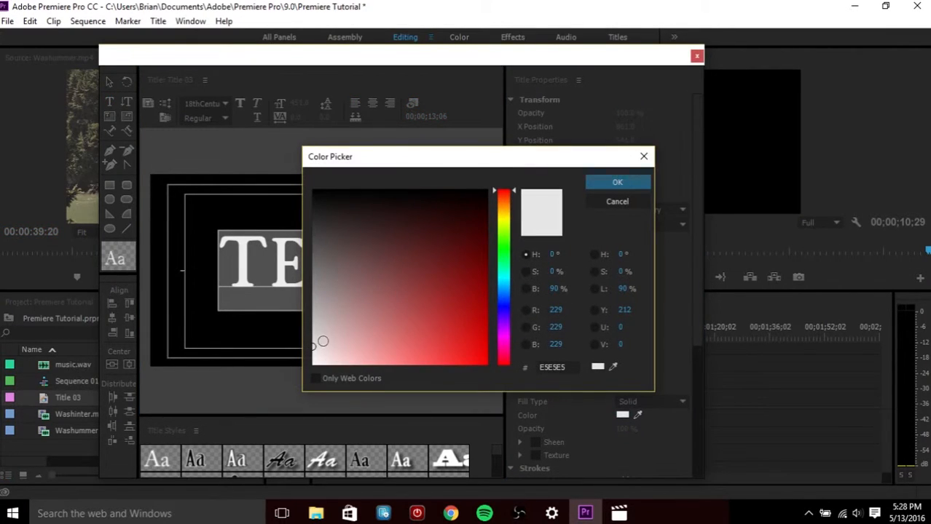
drag(321, 340, 434, 175)
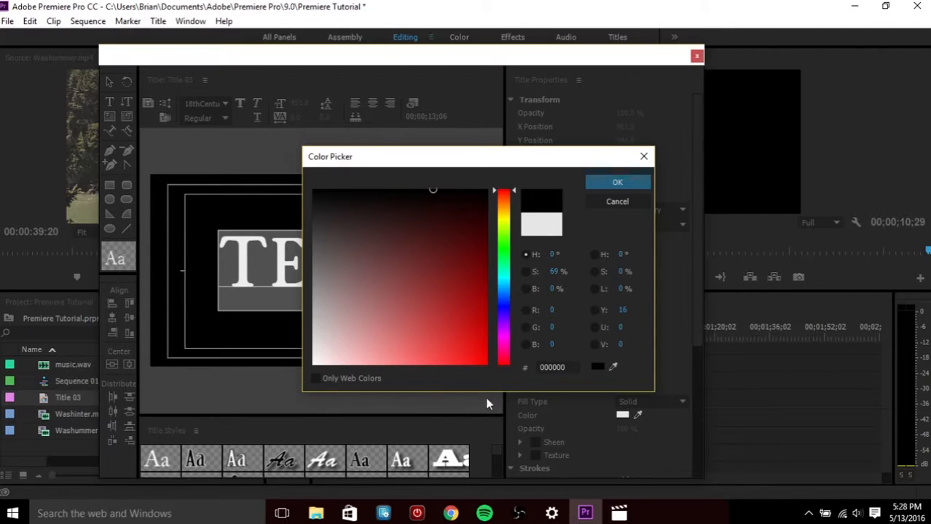
click(619, 182)
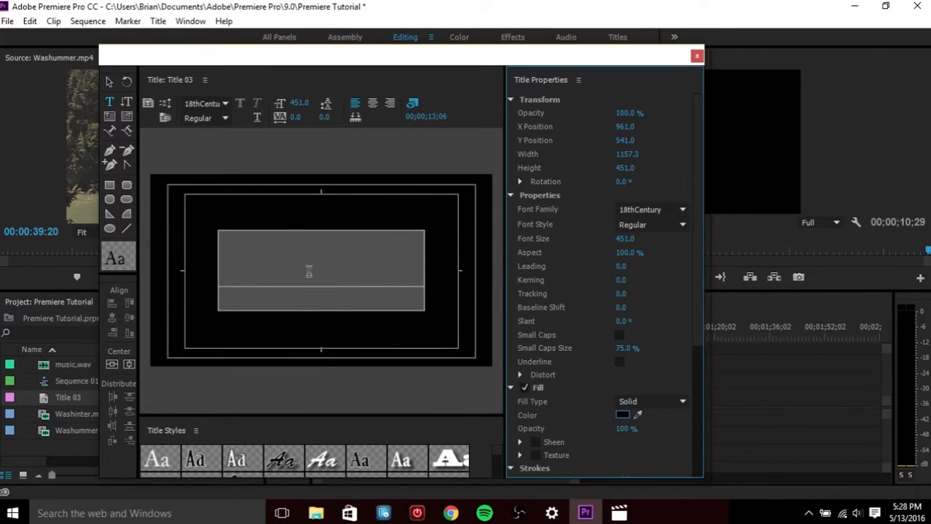
Preview the black title over the footage at about 00;00;05;06 and close the title editor
click(348, 237)
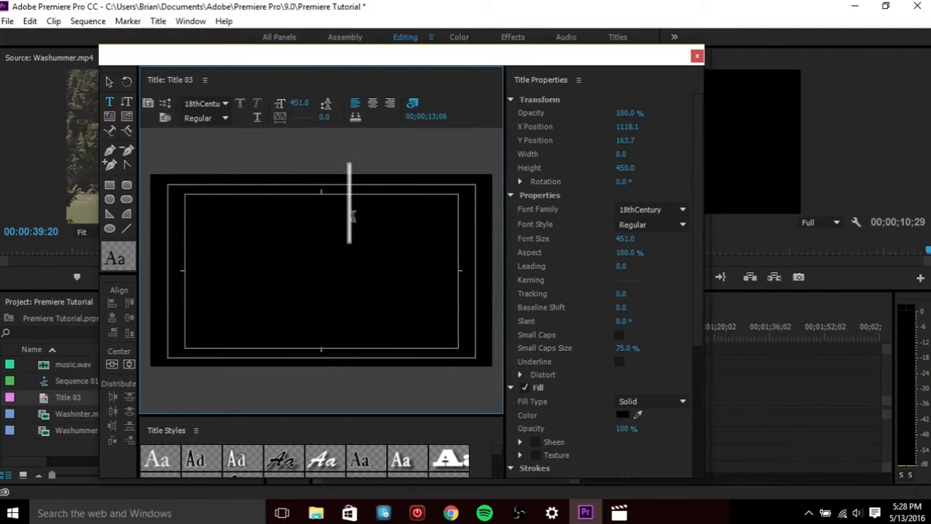
drag(660, 64, 375, 67)
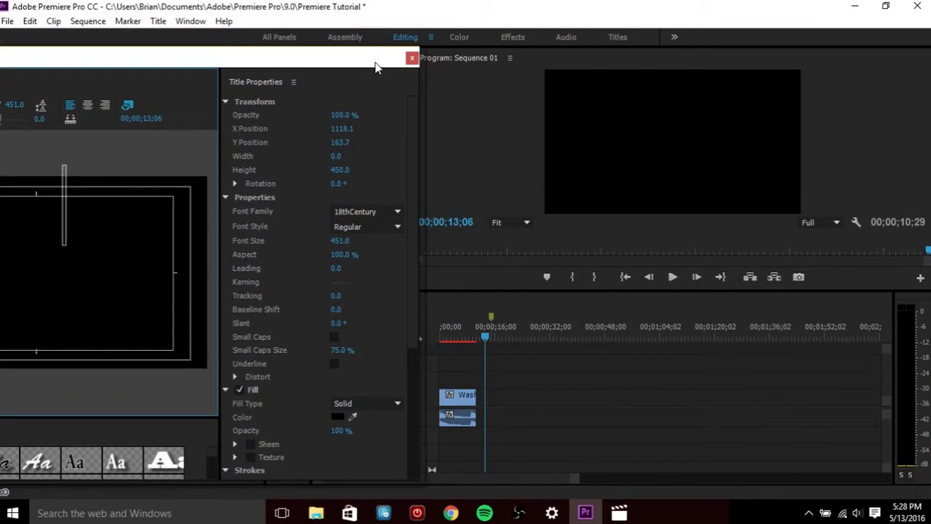
click(461, 335)
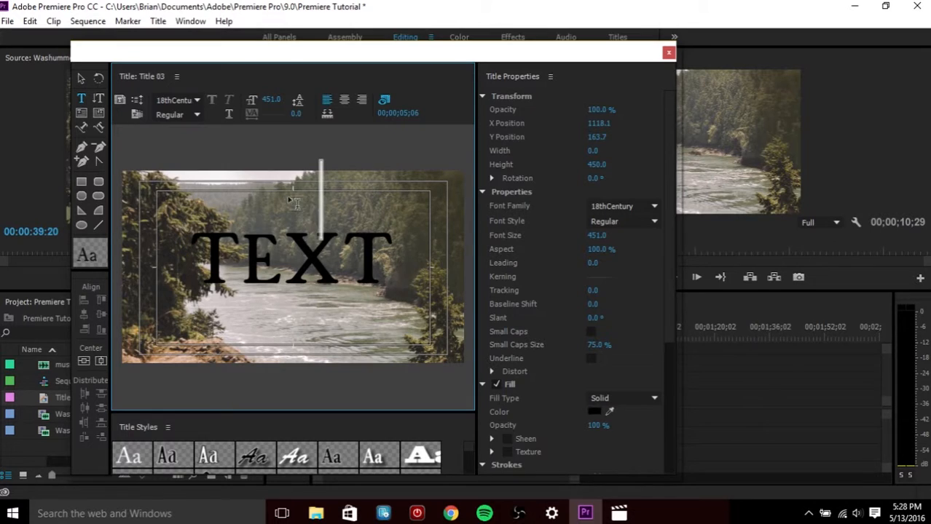
click(81, 78)
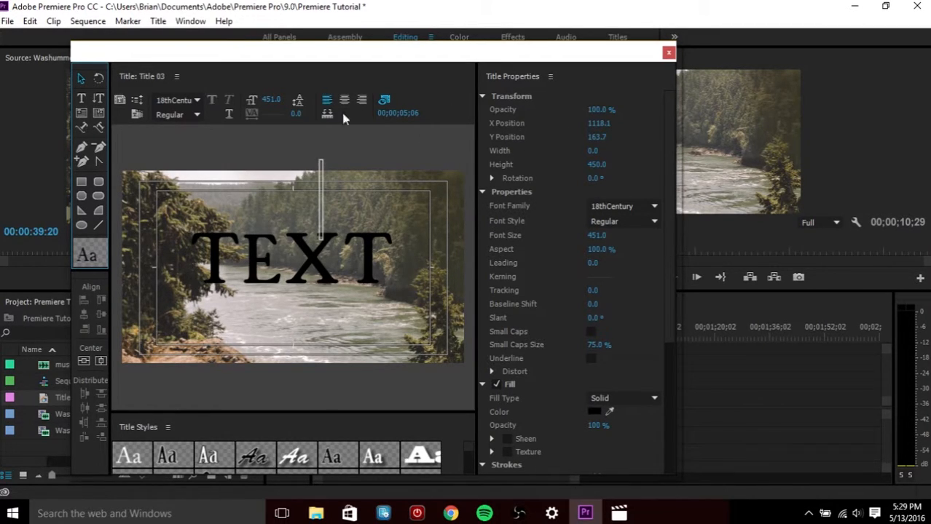
click(669, 54)
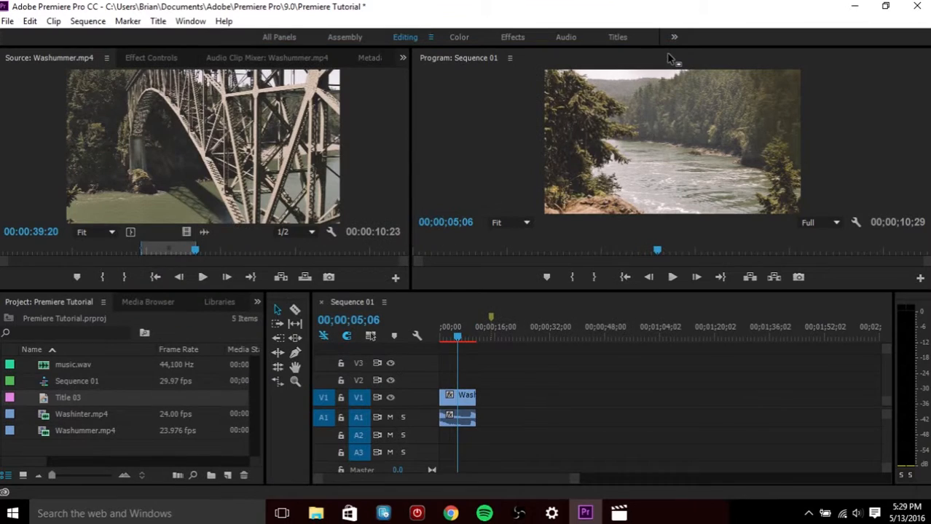
Place Title 03 at the start of track V2 above the Washummer clip and play back the sequence
click(87, 400)
drag(47, 396, 440, 385)
drag(455, 337, 424, 330)
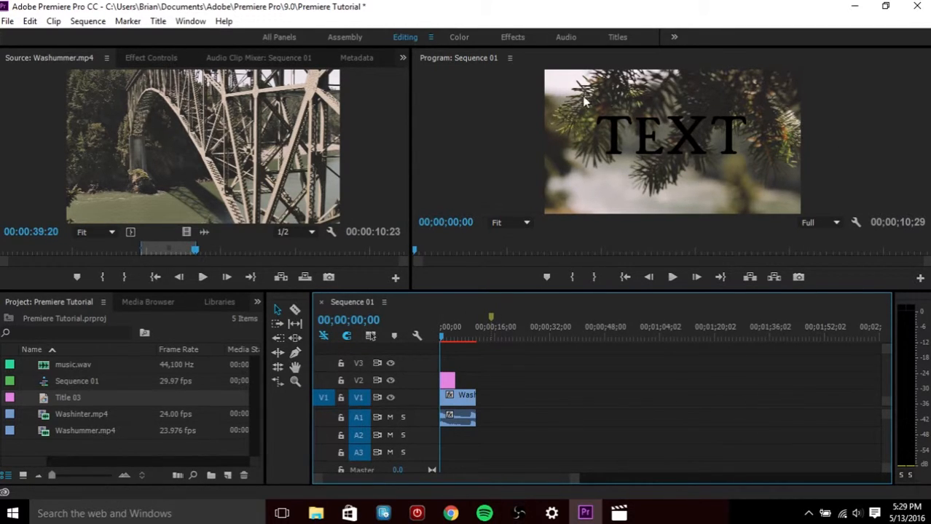
key(space)
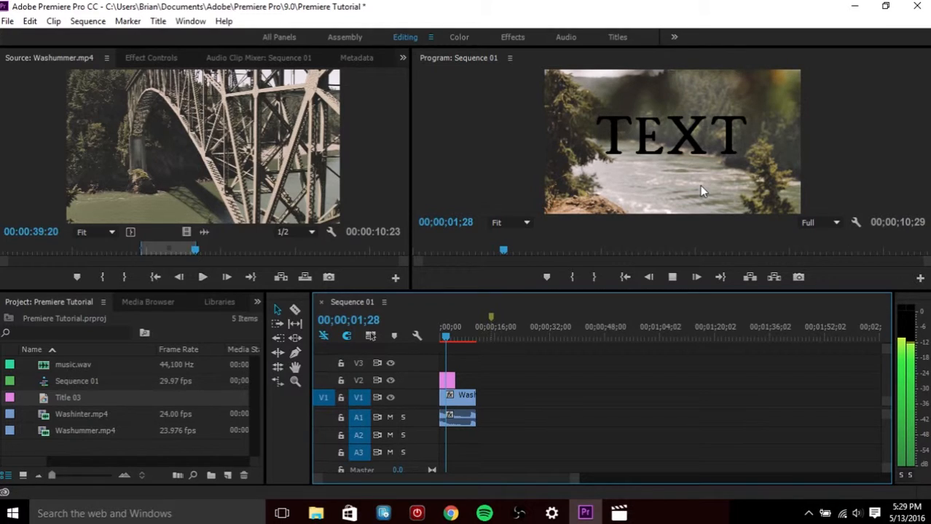
key(space)
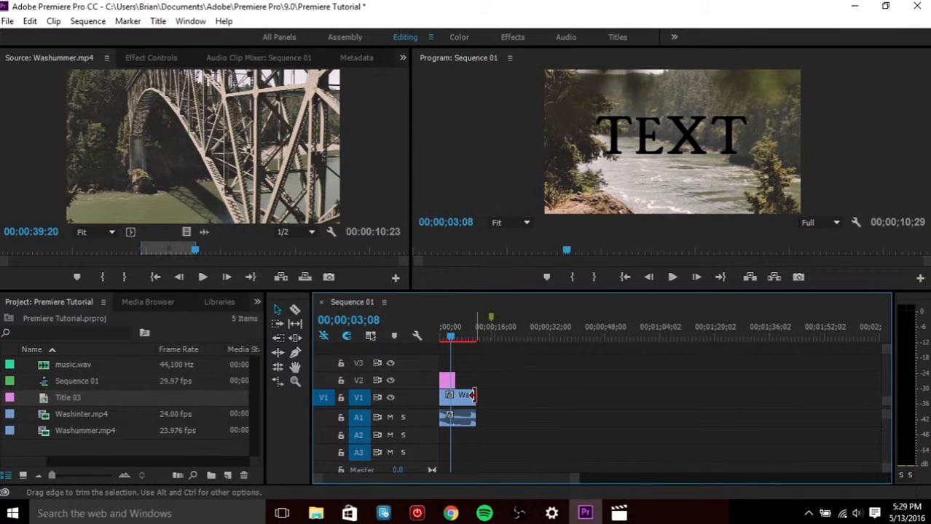
Cut the Washummer clip in two with the Razor tool and move its end segment further along the video track
mouse_move(472, 395)
mouse_down()
mouse_move(453, 396)
mouse_move(474, 397)
mouse_up()
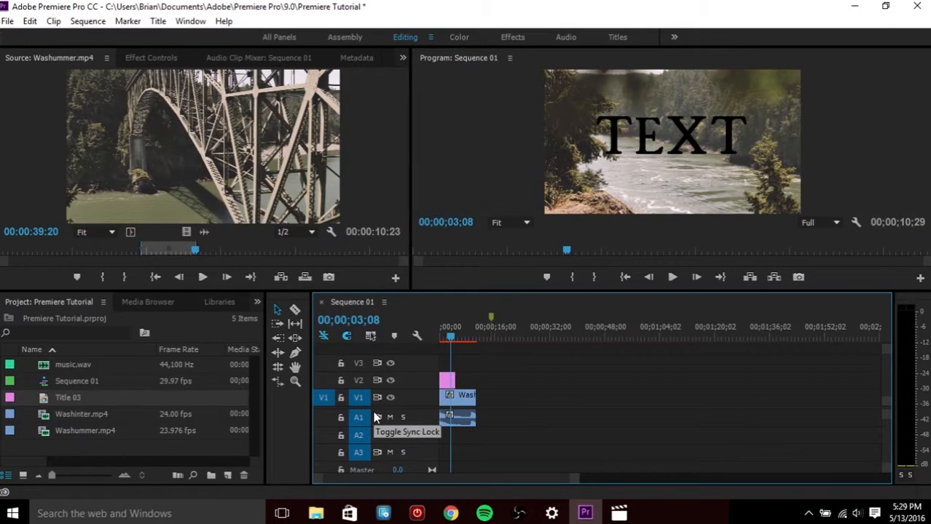
click(295, 310)
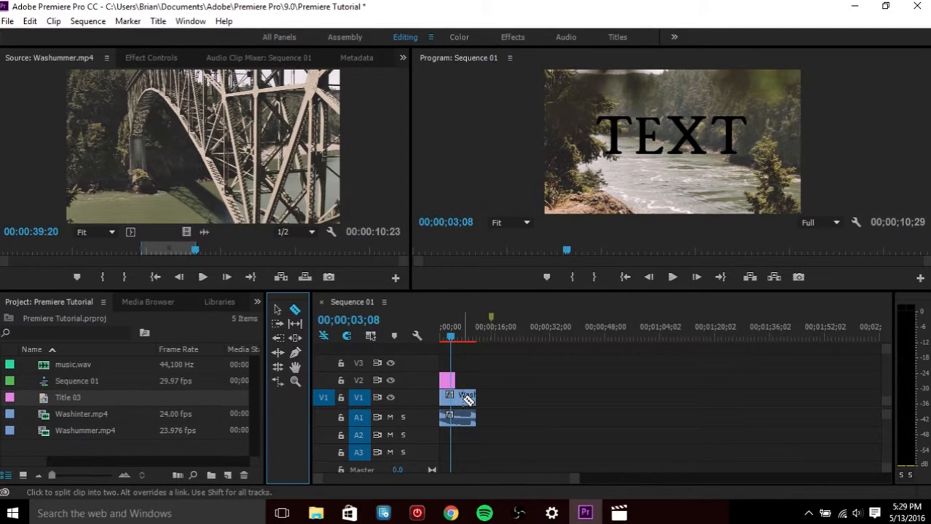
click(462, 398)
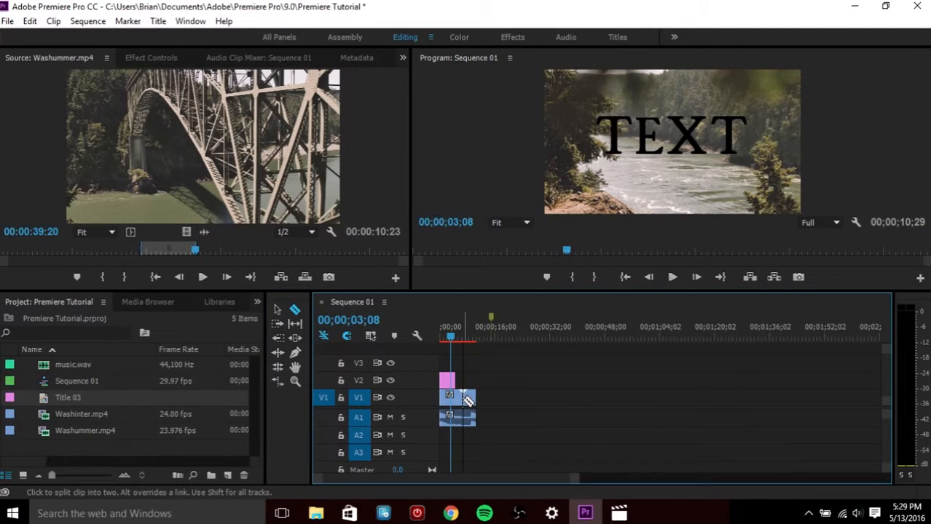
click(279, 312)
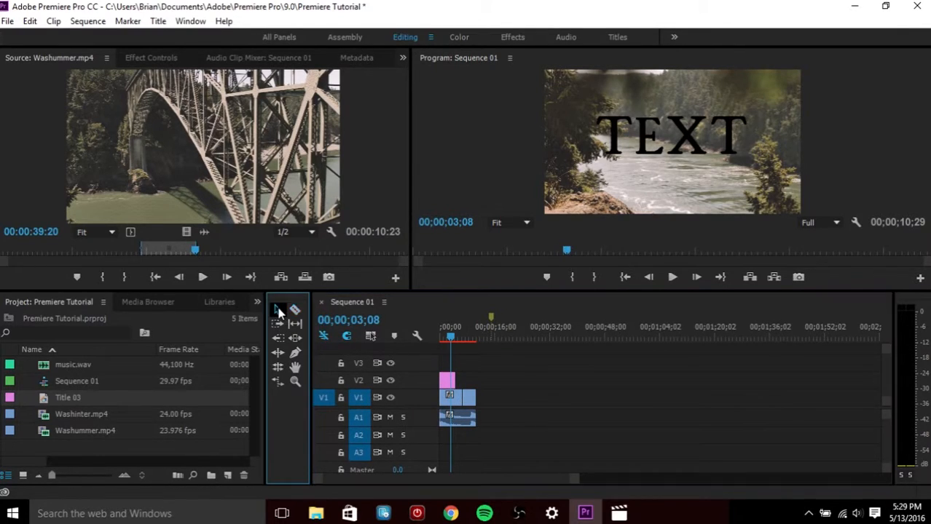
double_click(471, 398)
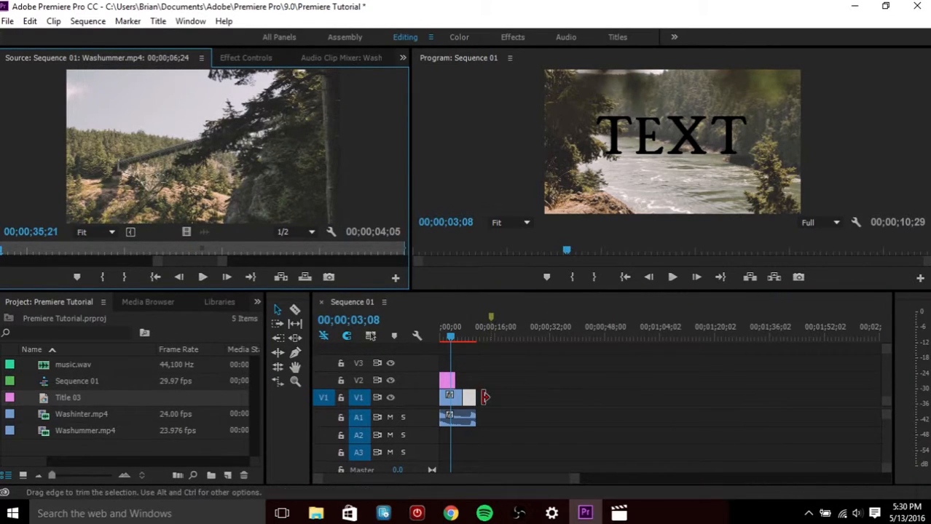
drag(468, 398, 524, 397)
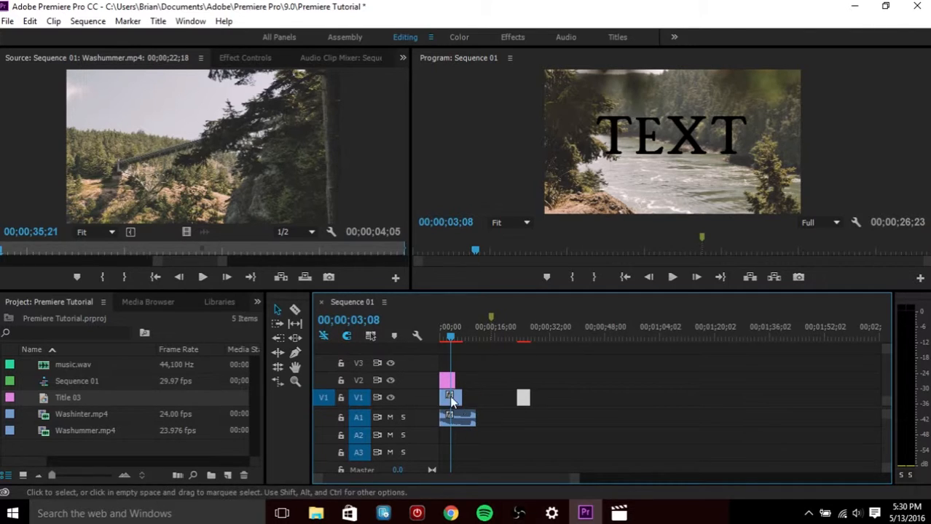
Turn off linked selection, split the Title 03 clip with the Razor tool, and play the sequence
click(373, 338)
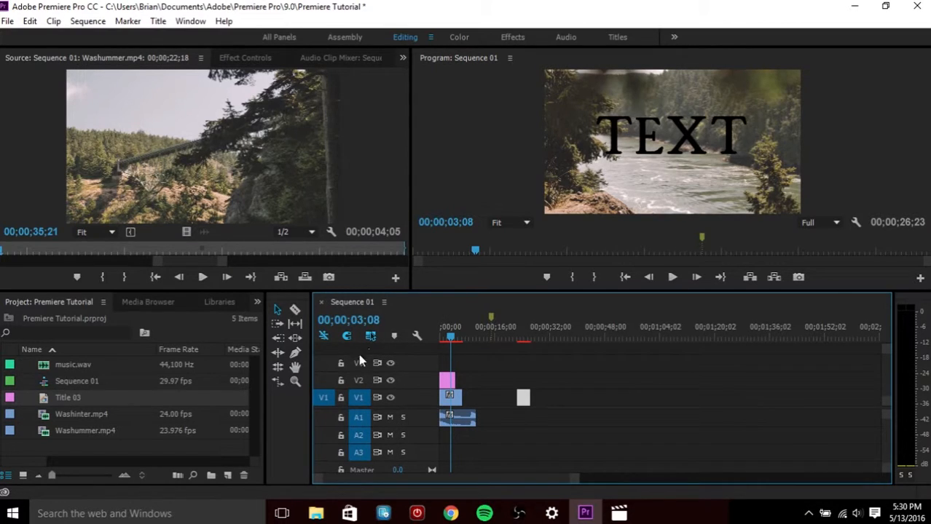
click(295, 309)
click(455, 383)
click(280, 311)
drag(452, 337, 493, 401)
key(space)
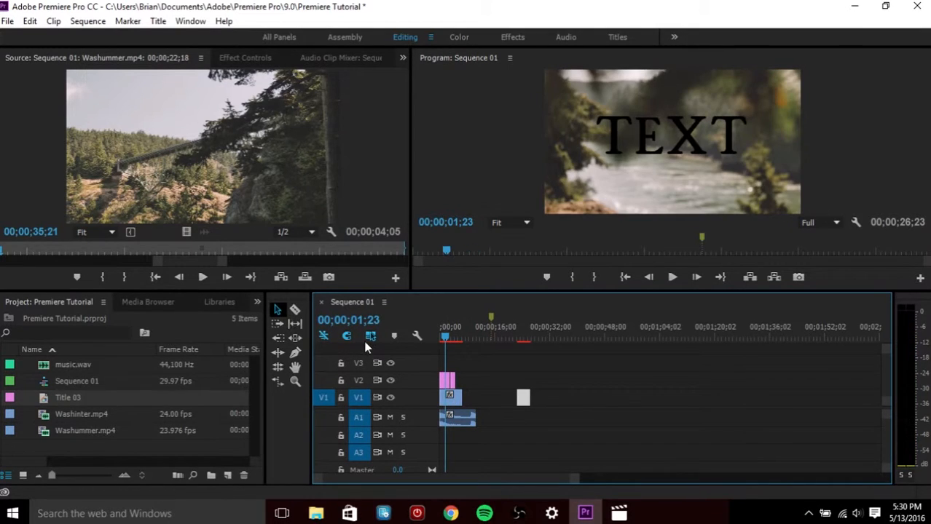
Split the Washummer video clip again at the playhead with the Razor tool
click(295, 309)
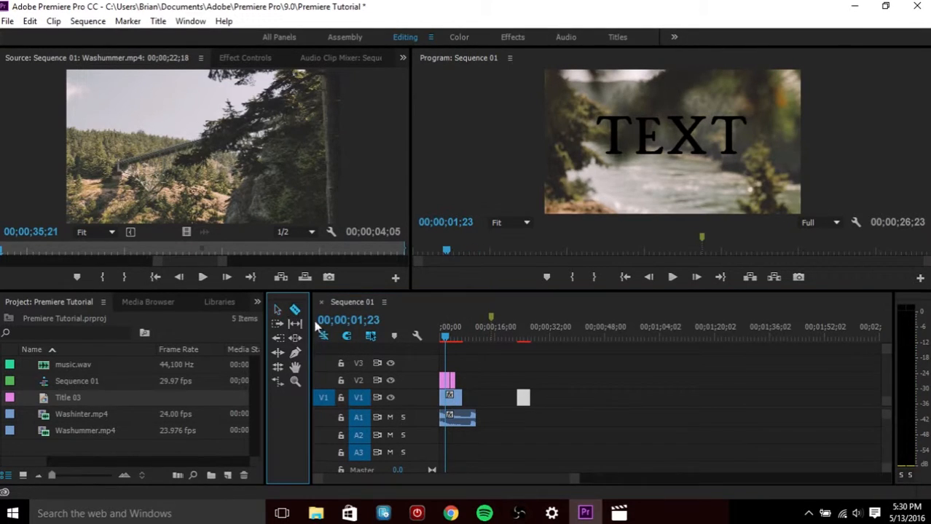
click(458, 399)
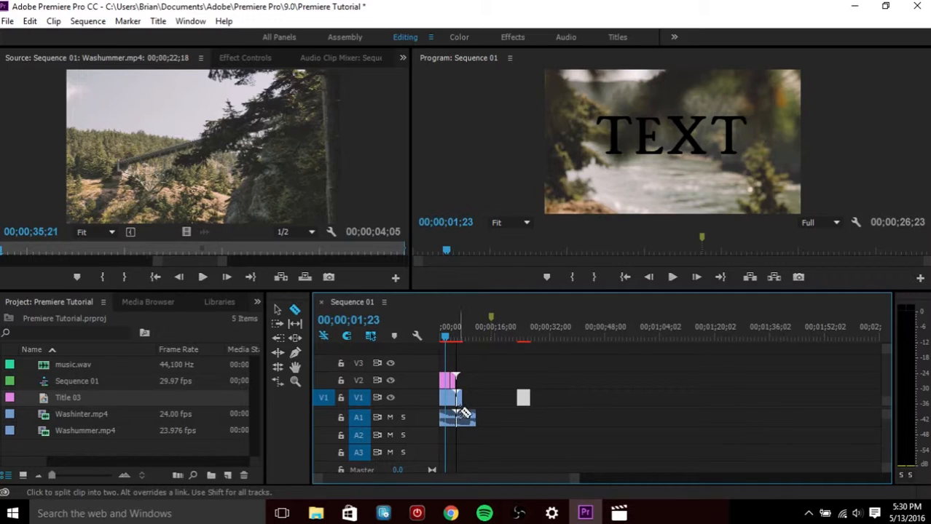
click(277, 309)
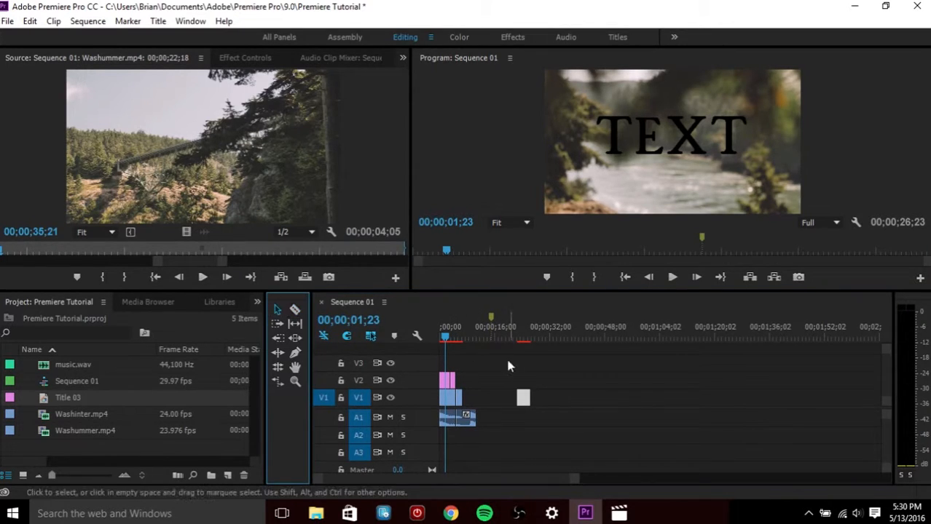
drag(468, 379, 464, 381)
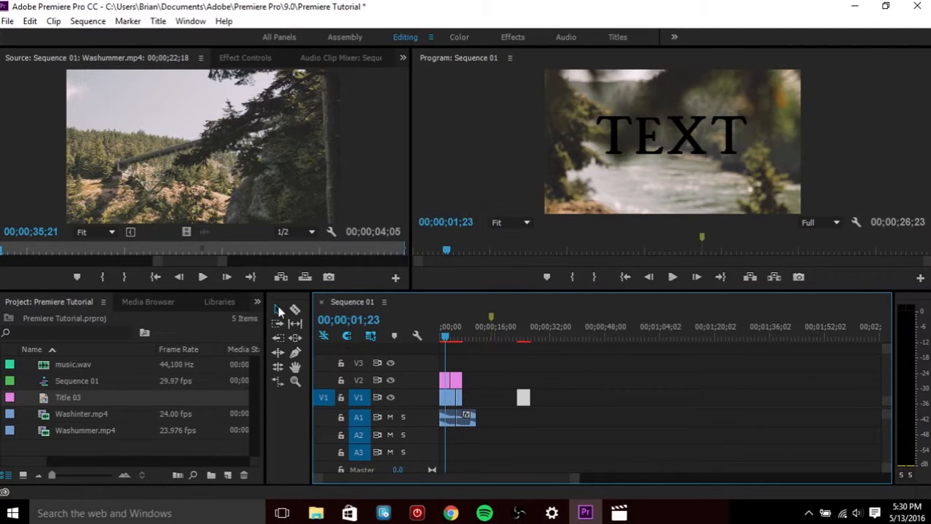
Select all clips in the sequence and delete them to empty the timeline
click(462, 413)
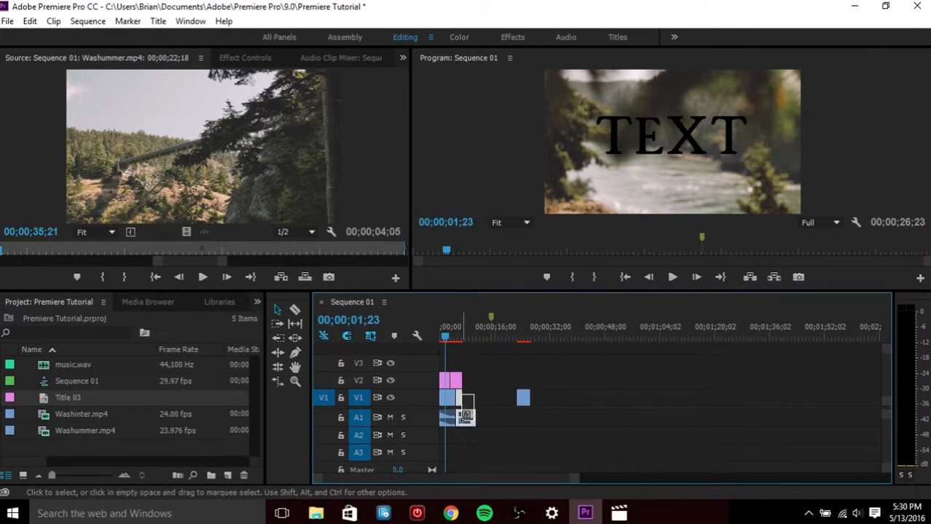
drag(462, 412, 442, 423)
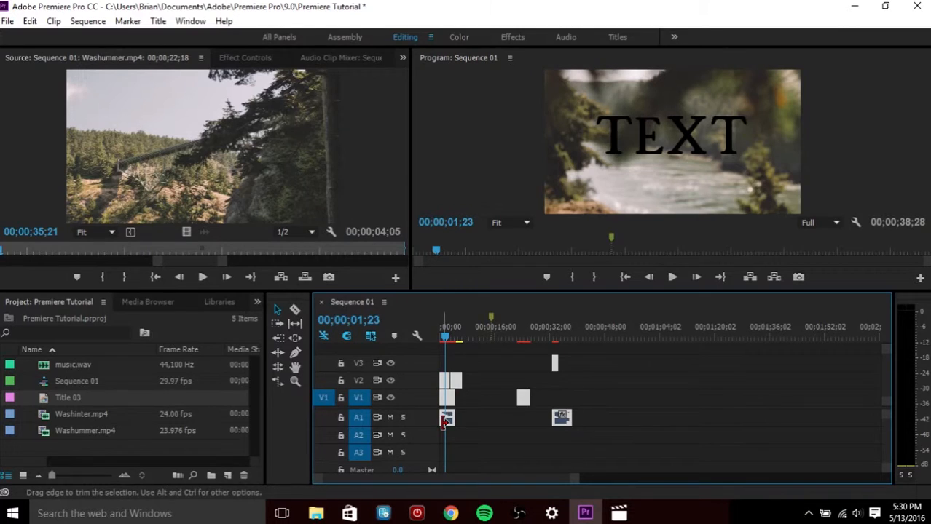
key(Delete)
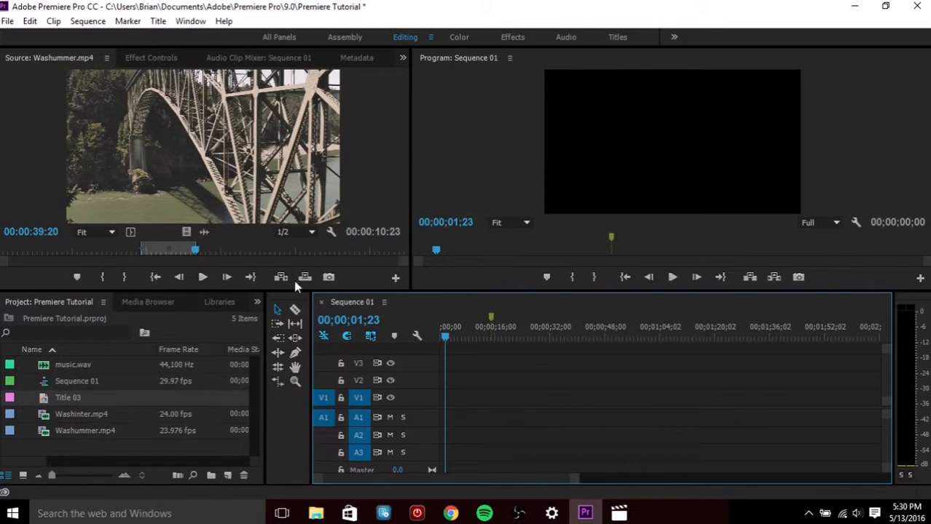
Add the Washummer.mp4 source clip to the start of the empty timeline, changing the sequence settings to match the clip
drag(181, 166, 440, 403)
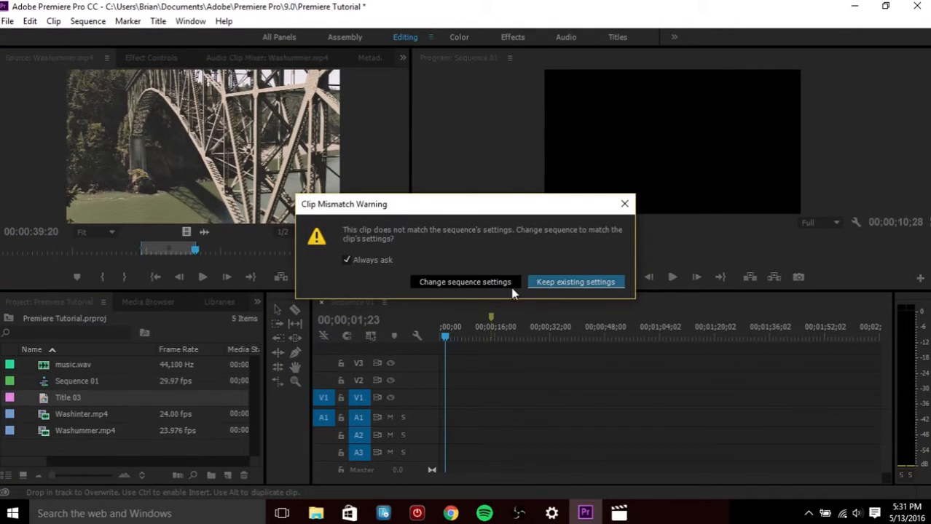
click(554, 285)
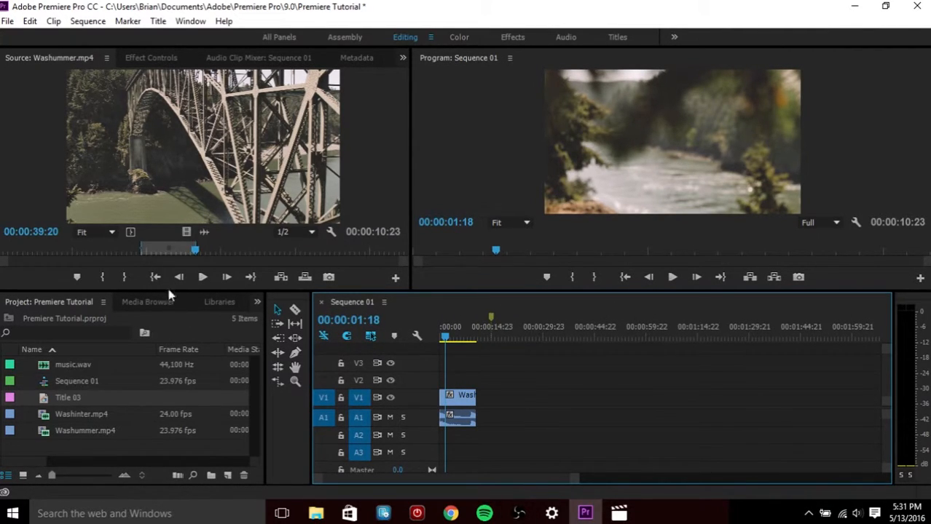
Open Washinter.mp4 in the source monitor and place it on the timeline right after the Washummer clip
click(65, 414)
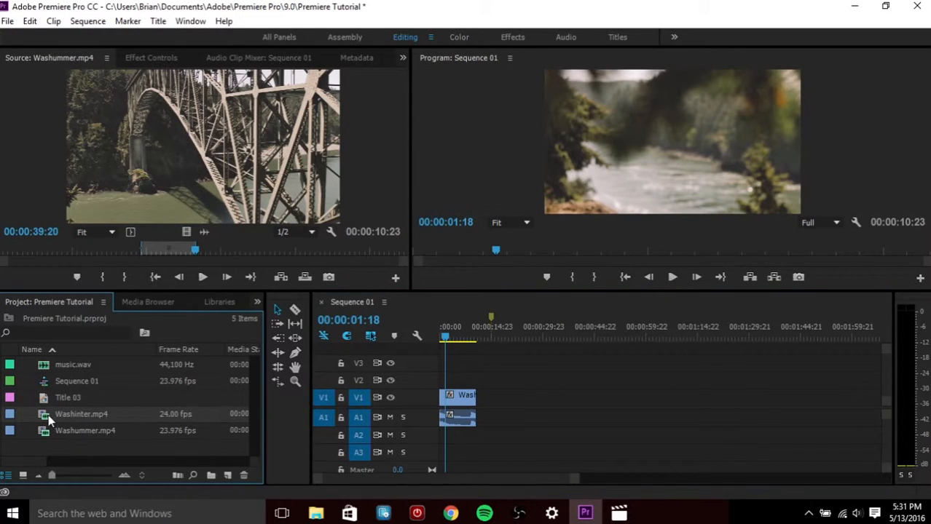
double_click(48, 414)
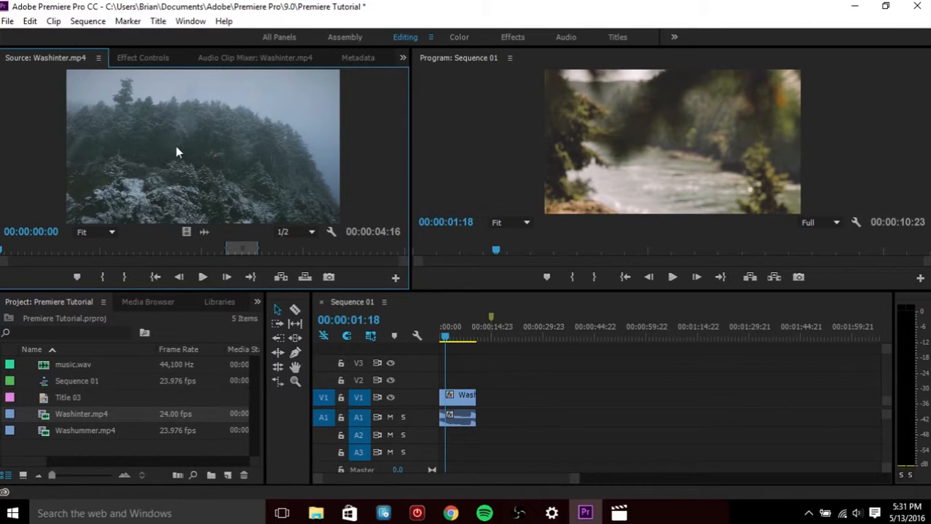
drag(166, 141, 211, 137)
drag(225, 156, 482, 400)
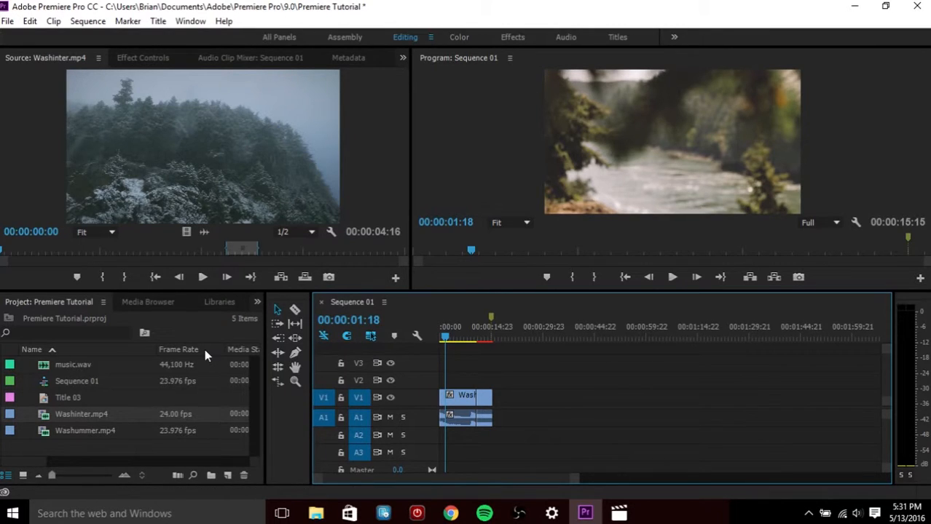
Play back the sequence across the cut between the Washummer and Washinter clips
click(461, 338)
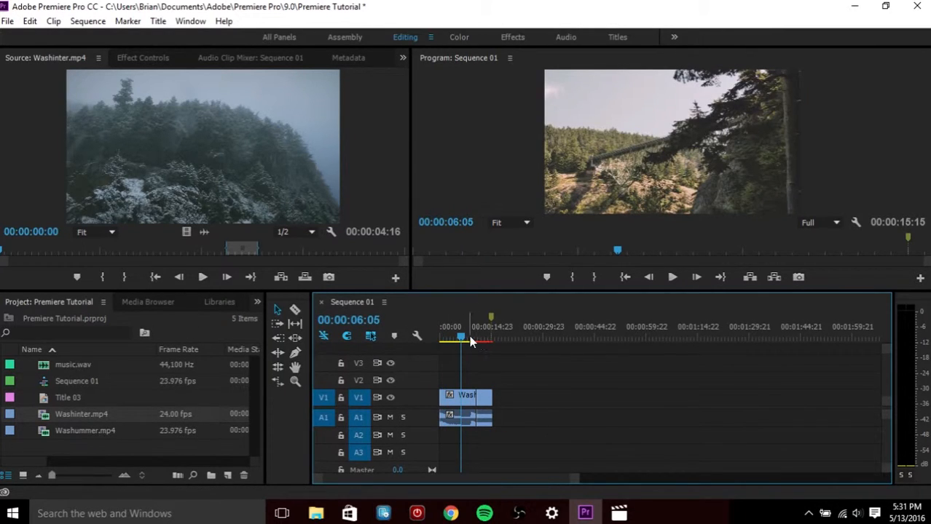
click(469, 339)
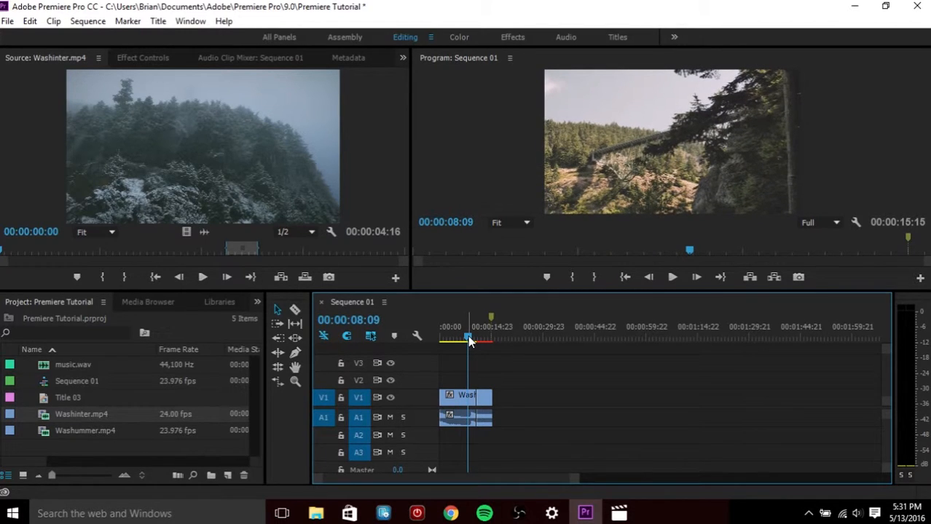
key(space)
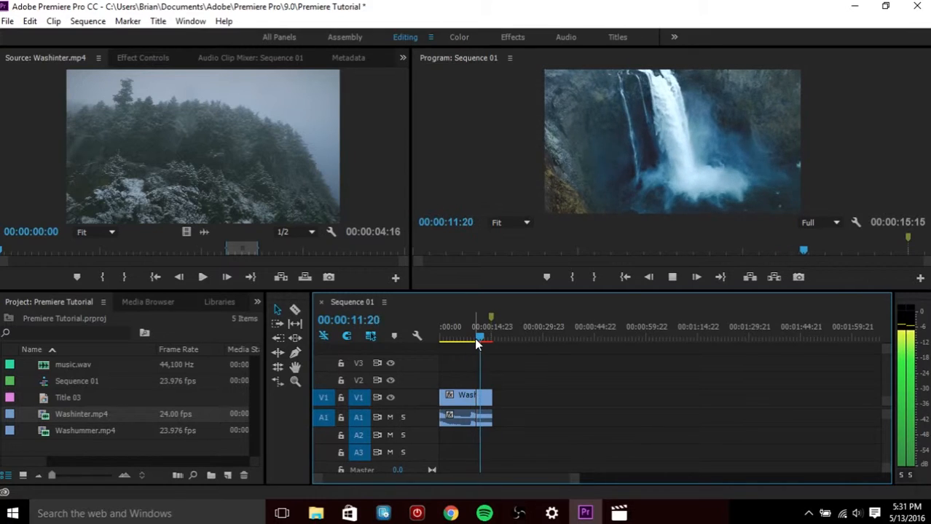
key(space)
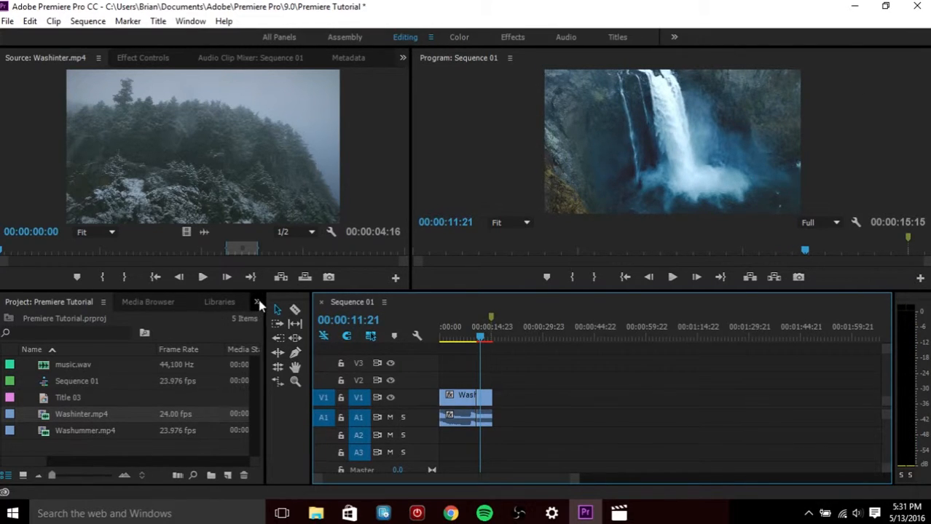
Apply the Cross Dissolve transition from Video Transitions > Dissolve to the cut between the two clips
click(138, 305)
click(223, 304)
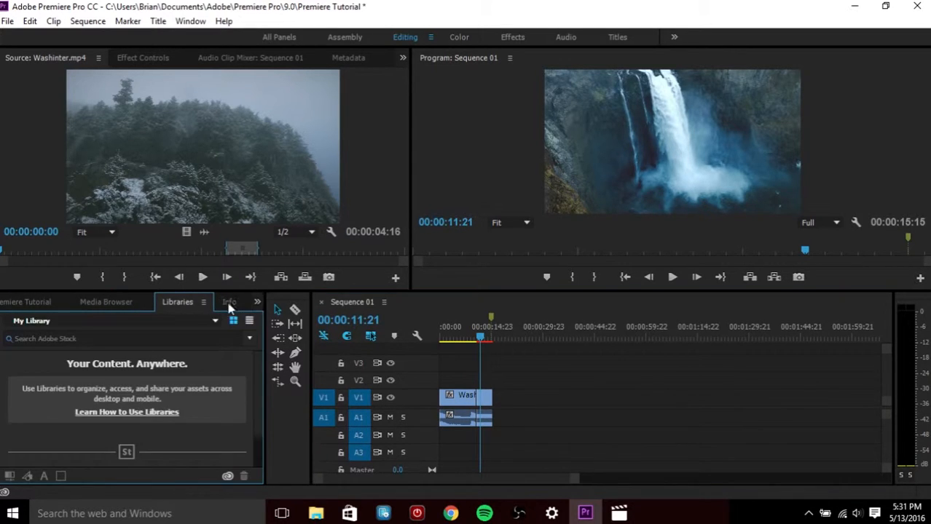
click(187, 311)
click(229, 302)
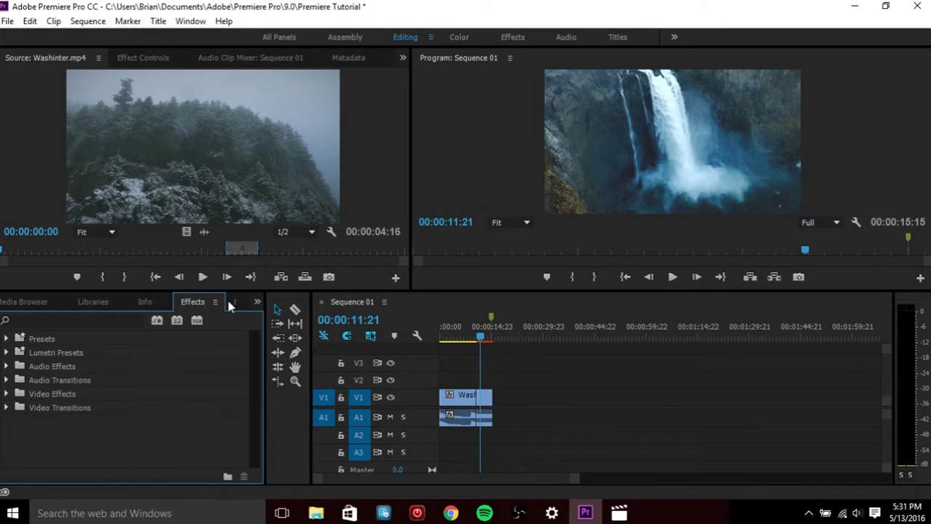
click(8, 409)
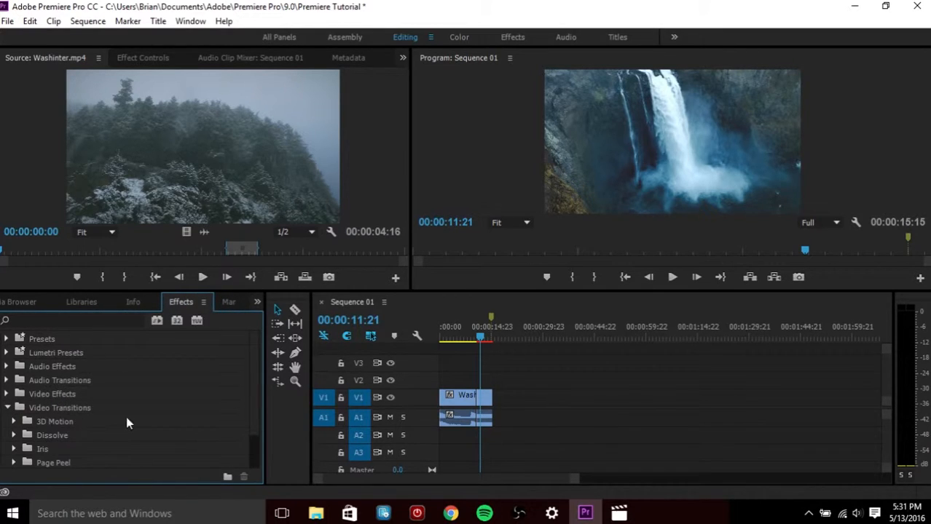
scroll(126, 417, down, 2)
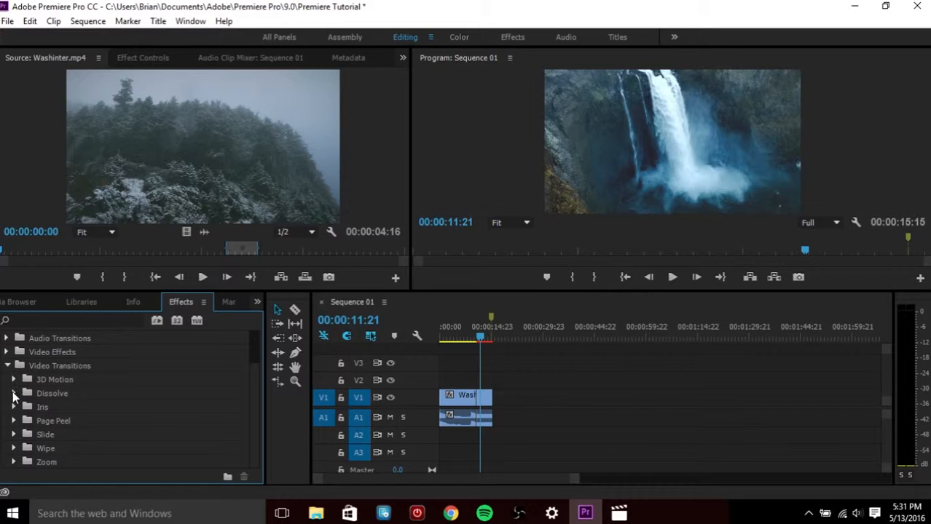
click(14, 396)
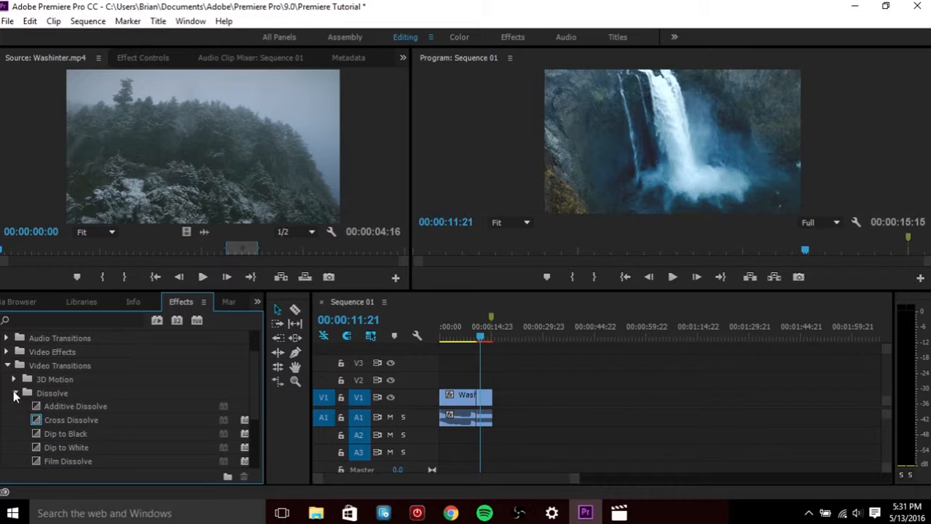
scroll(89, 399, down, 1)
scroll(89, 398, down, 1)
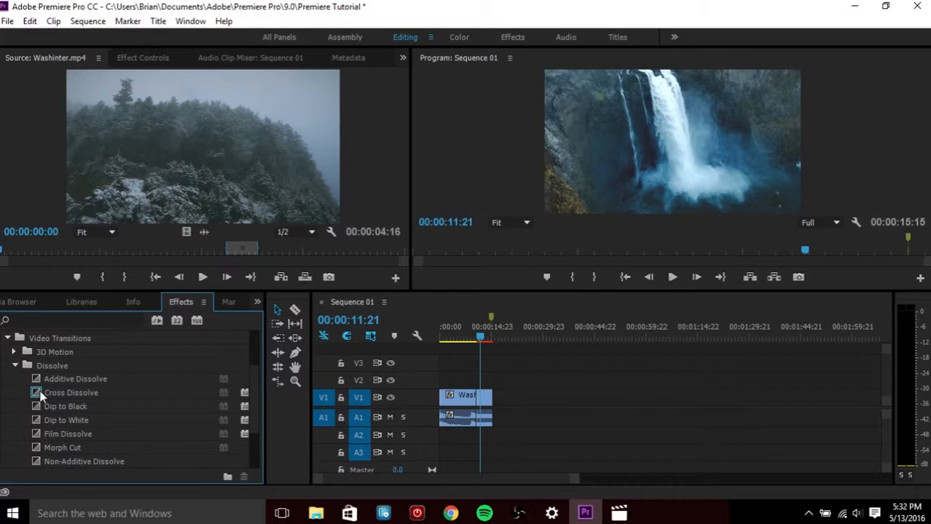
drag(54, 389, 480, 400)
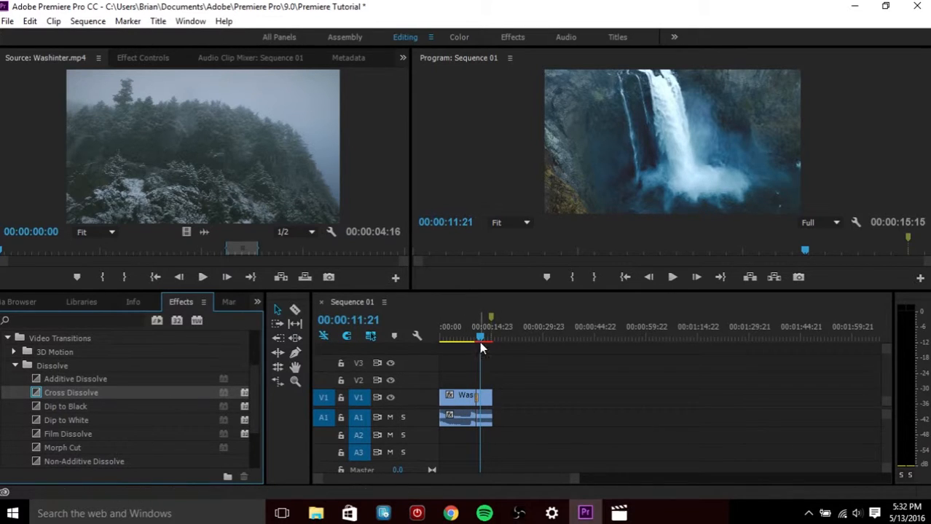
Play the sequence from just before the cut to preview the cross dissolve
drag(481, 342, 470, 342)
key(space)
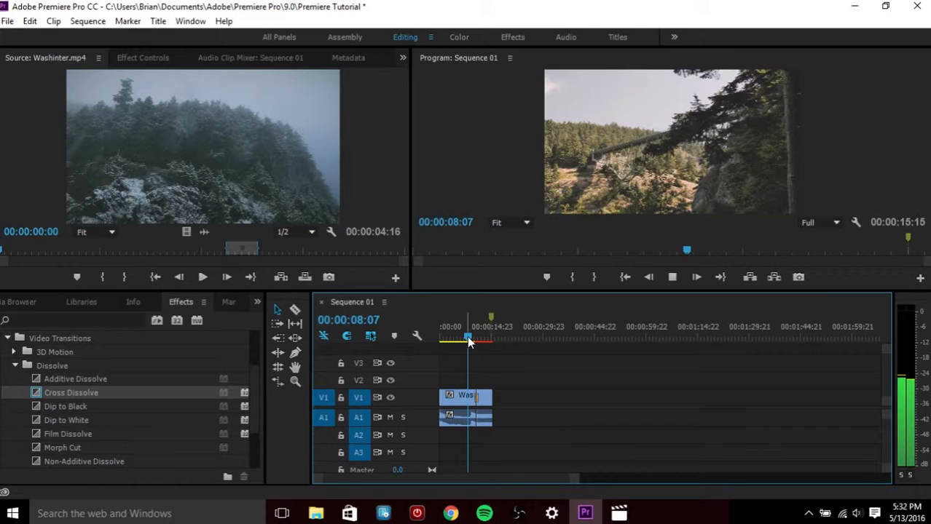
key(space)
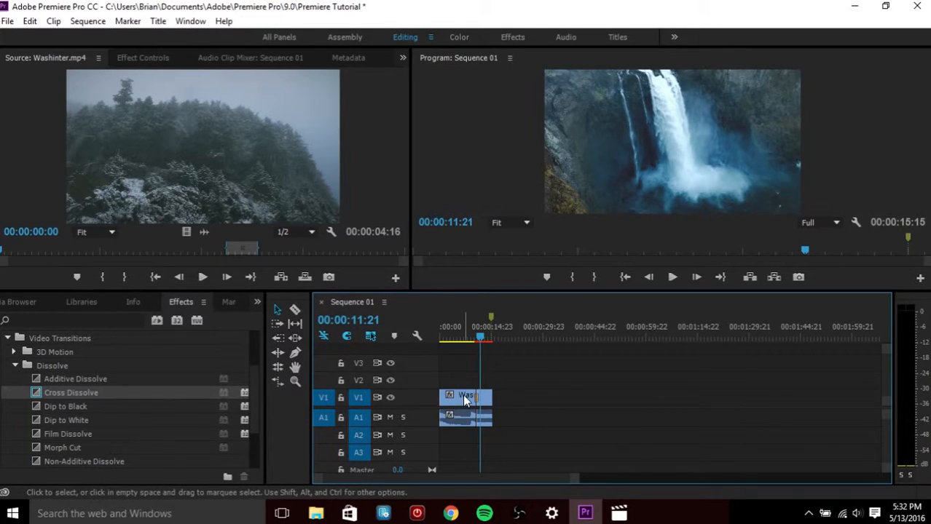
click(464, 397)
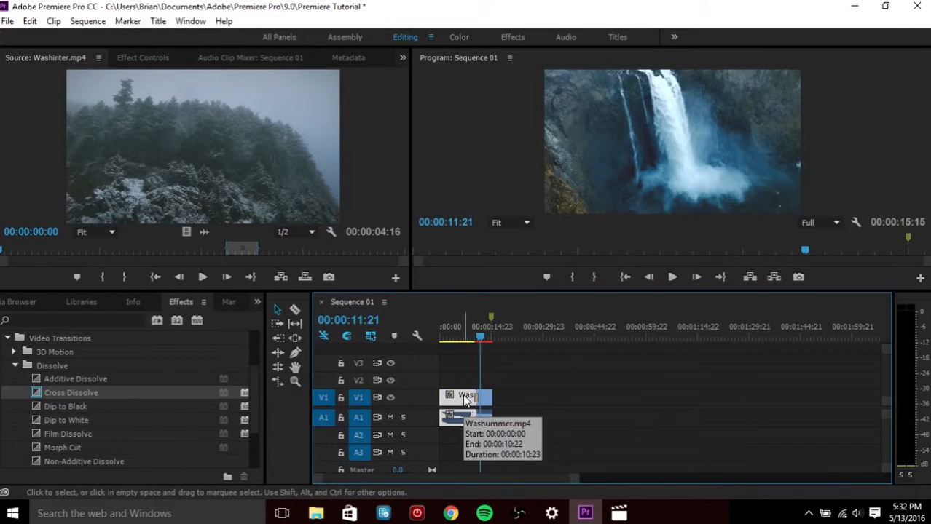
Open the Washummer clip's Motion effect controls and set its Scale to 101
double_click(464, 398)
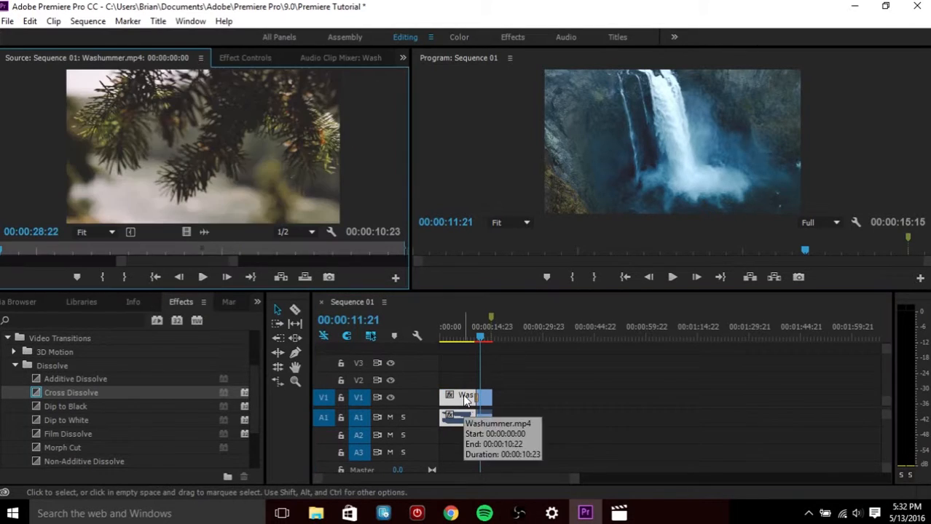
click(248, 58)
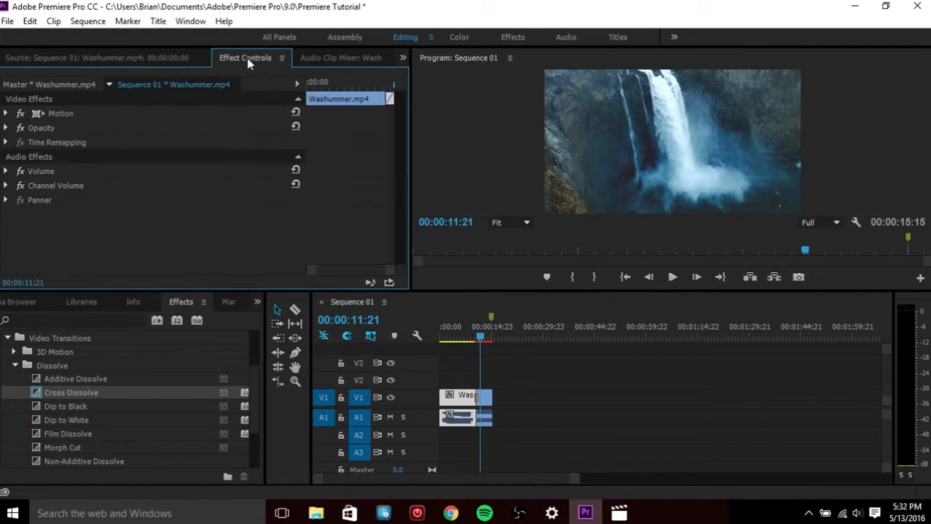
click(5, 114)
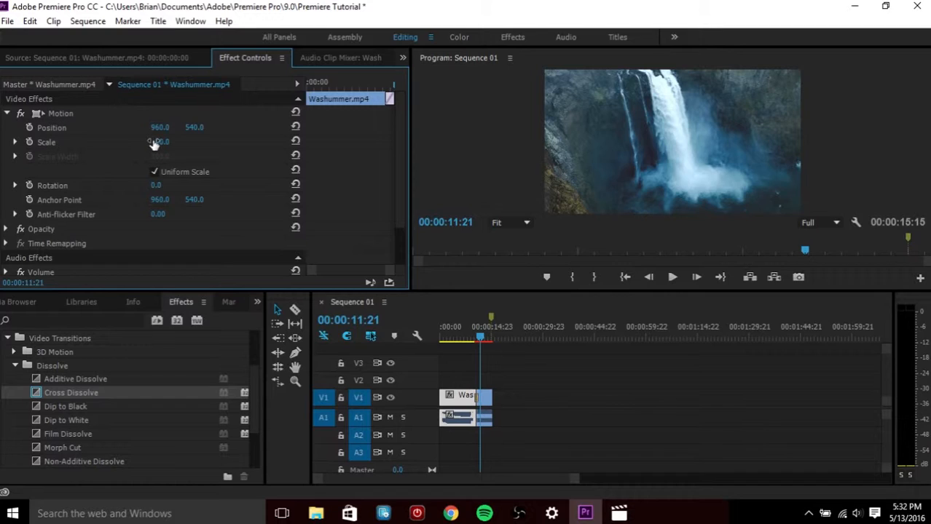
drag(154, 143, 232, 143)
click(349, 86)
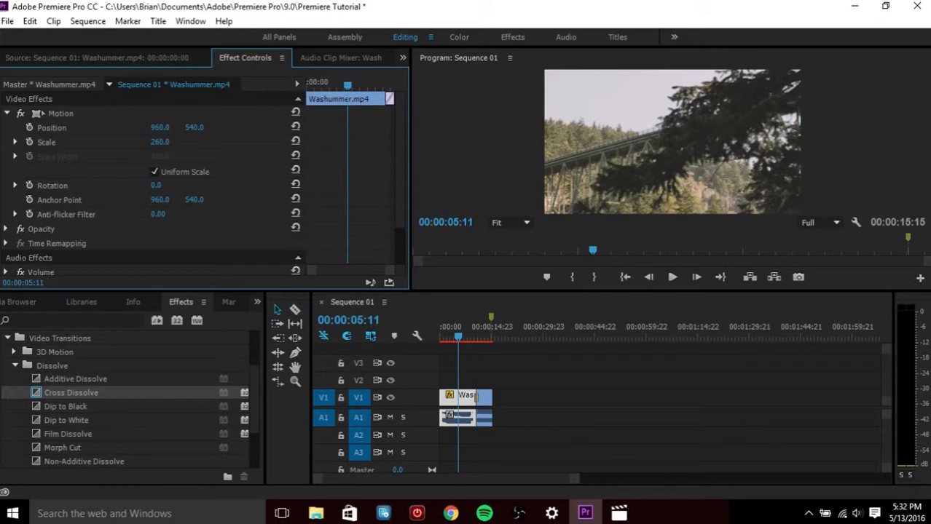
drag(231, 142, 117, 142)
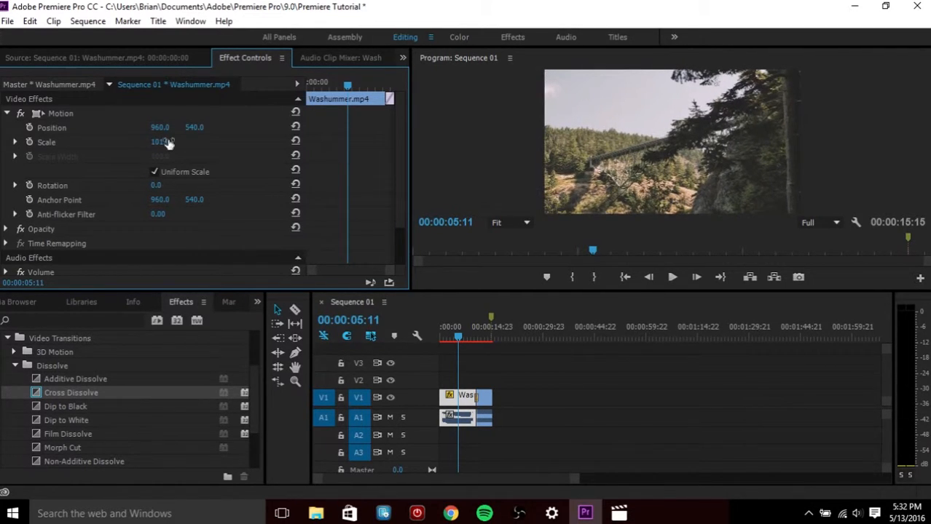
Turn on Scale animation with a keyframe at the start of the Washummer clip
drag(348, 88, 315, 86)
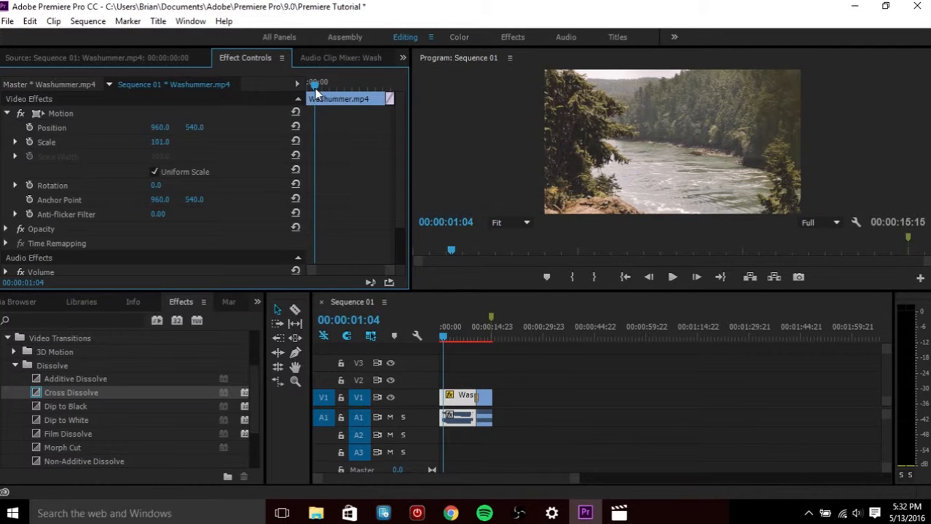
drag(314, 91, 313, 89)
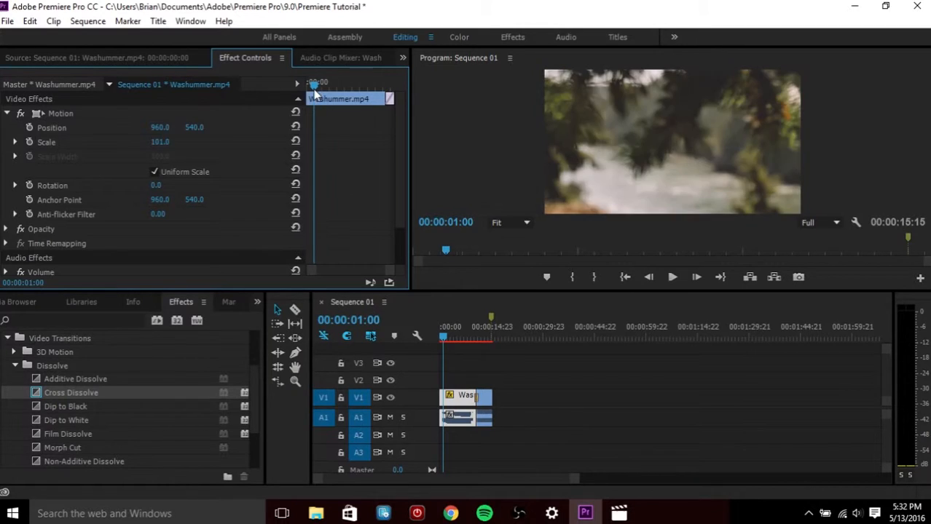
click(30, 142)
Add a second Scale keyframe at about 00:00:06:05 in the Washummer clip
drag(313, 87, 365, 88)
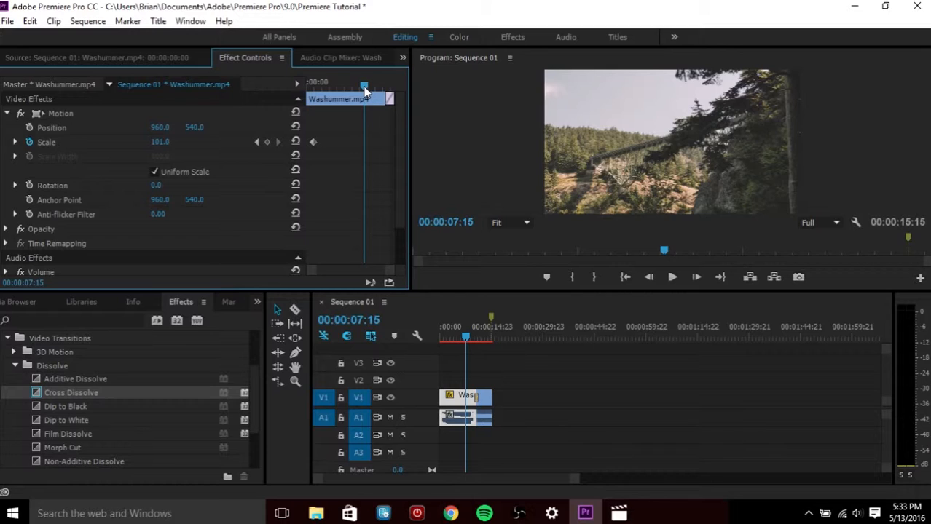
drag(365, 88, 354, 89)
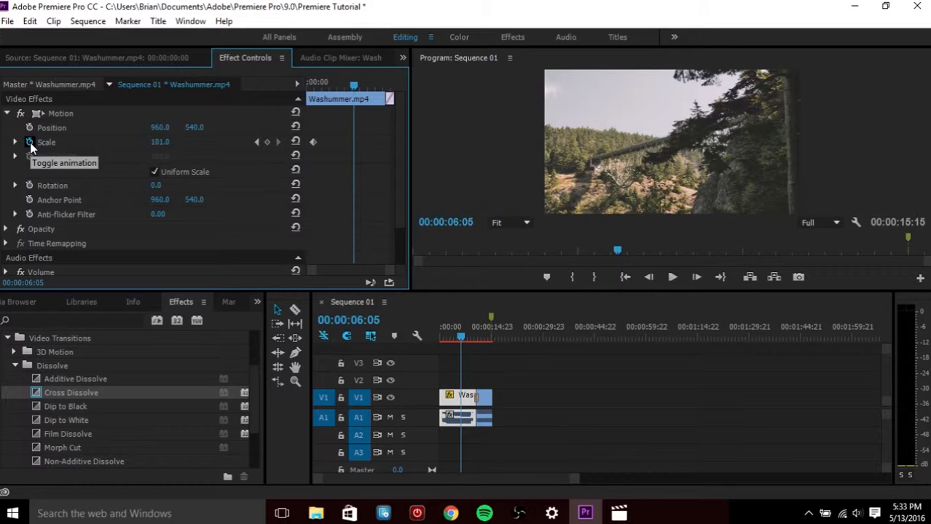
click(267, 142)
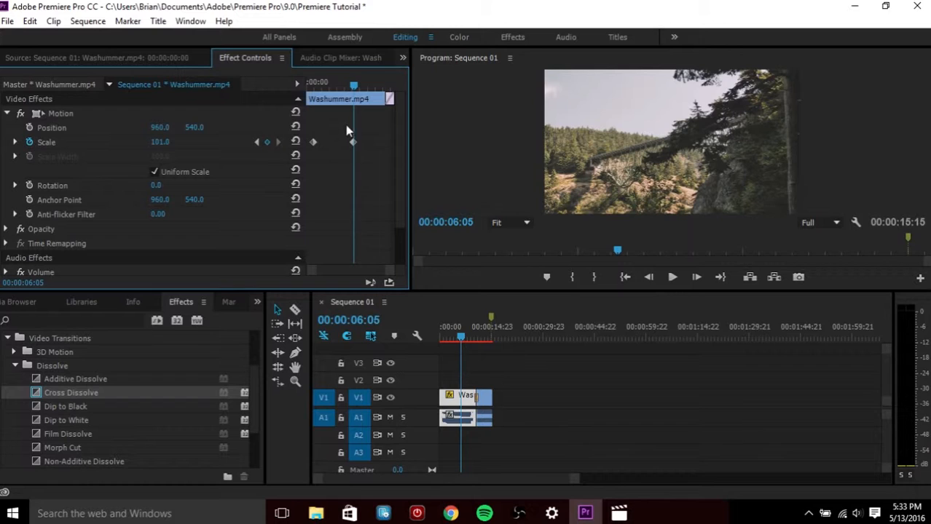
Set the Scale at the second keyframe to 283
click(160, 142)
text(170)
key(Return)
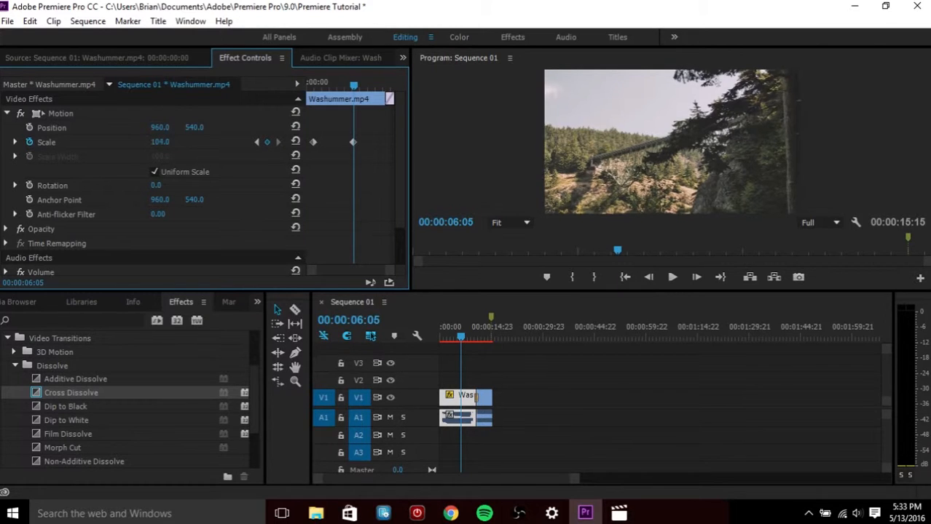
drag(160, 142, 237, 142)
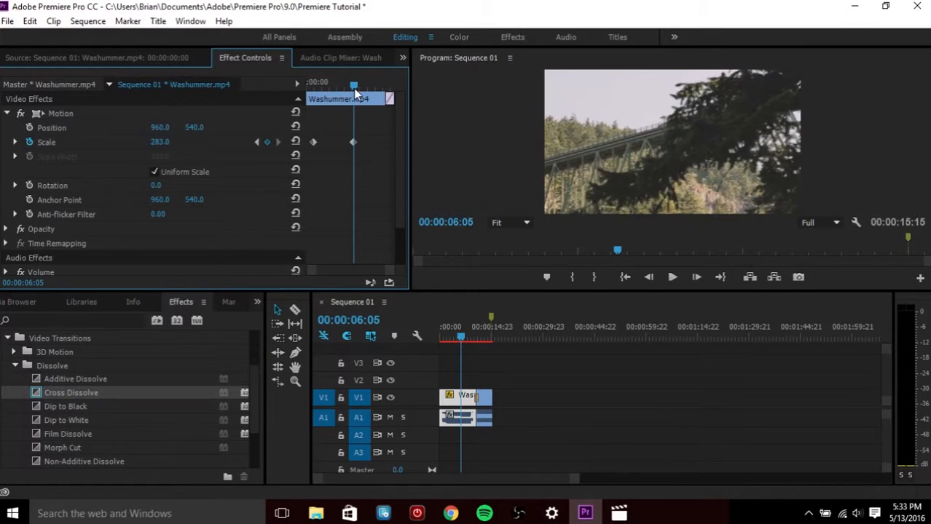
Scrub through the Washummer clip to preview the Scale zoom animation
drag(353, 86, 312, 87)
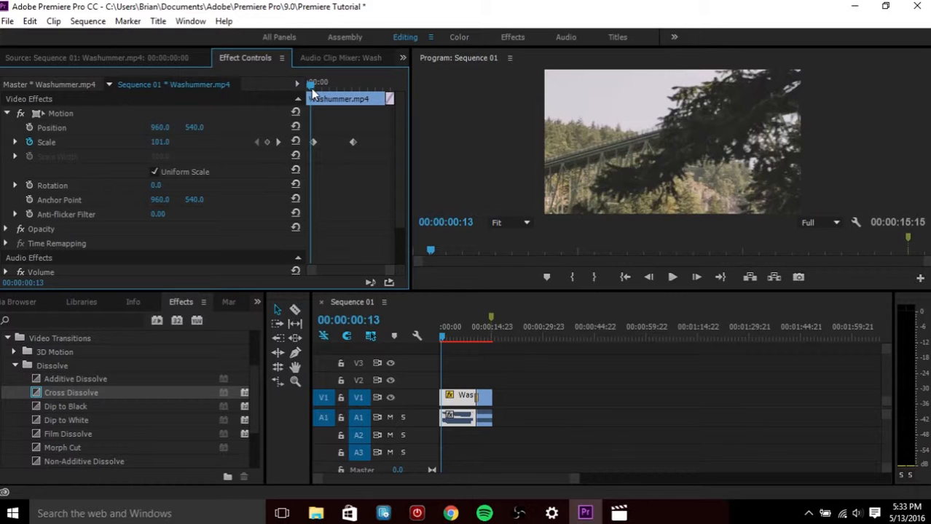
drag(312, 92, 336, 87)
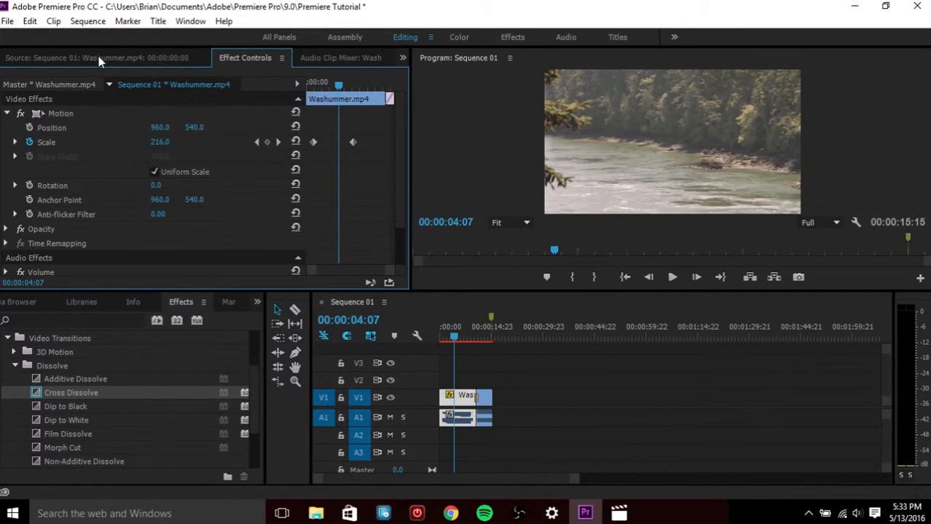
drag(470, 335, 453, 338)
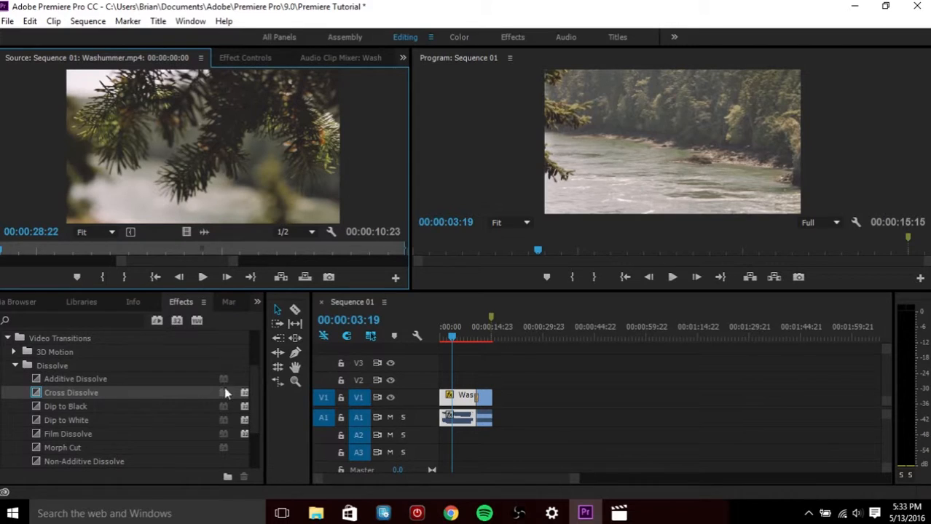
Return to the project bin and open music.wav in the source monitor
click(31, 302)
click(8, 304)
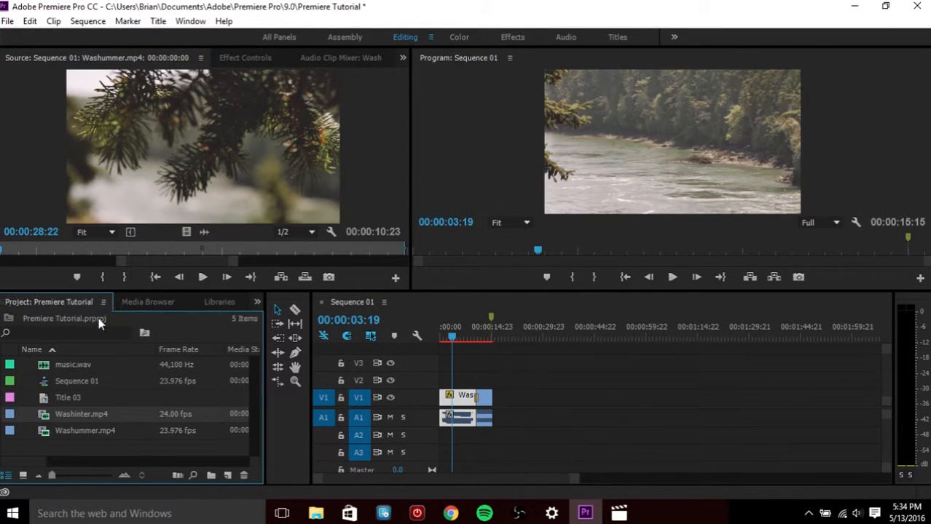
double_click(68, 364)
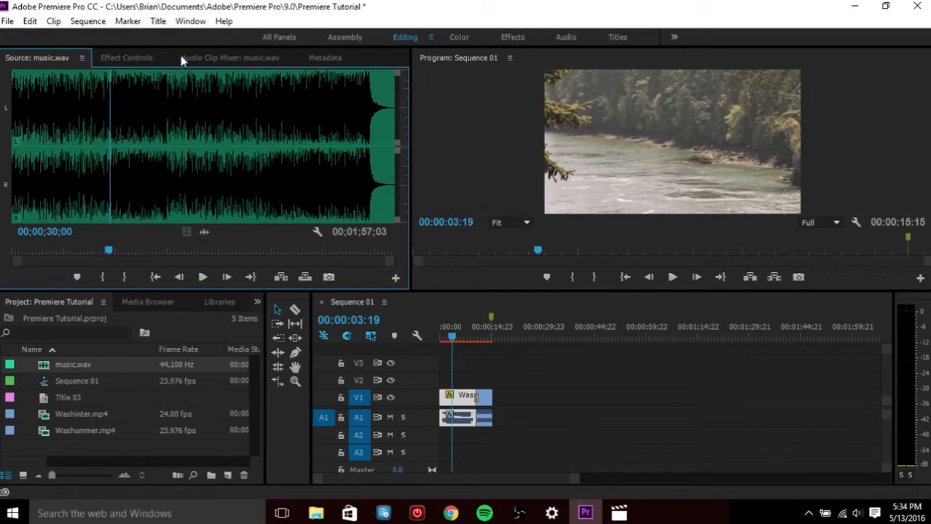
Adjust the music clip's volume in the Audio Clip Mixer to -3.0 dB while previewing playback
click(127, 58)
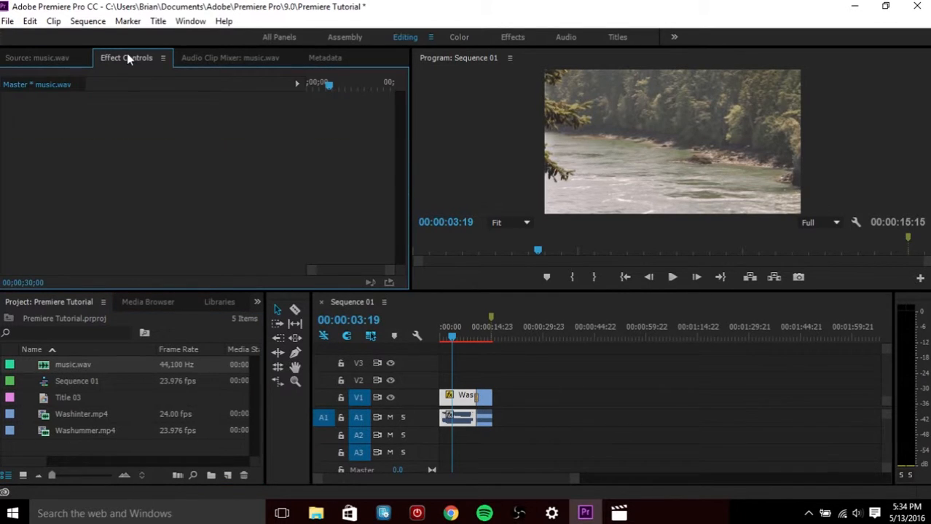
click(196, 59)
drag(25, 187, 23, 169)
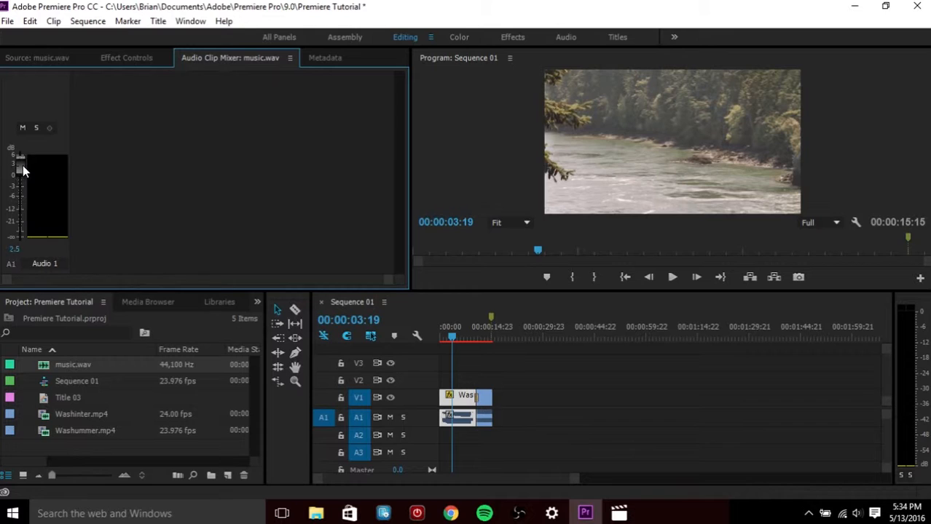
key(space)
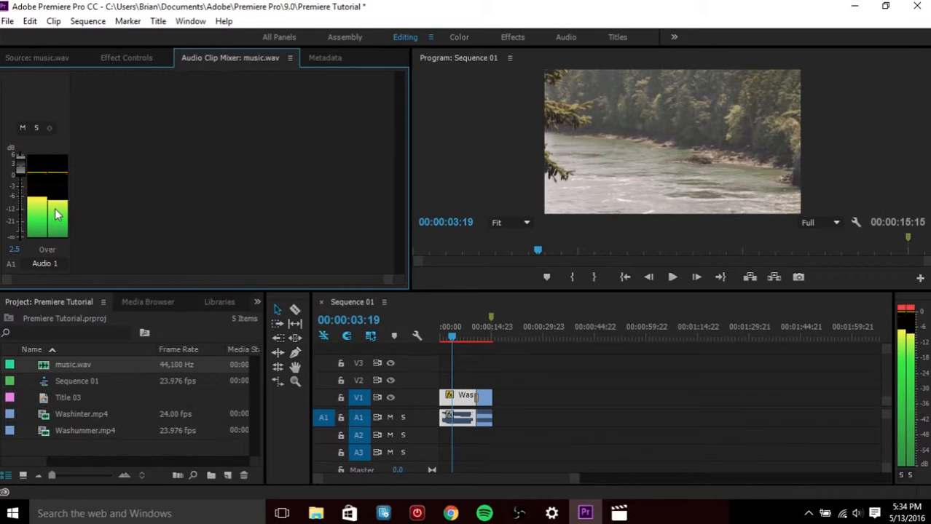
key(space)
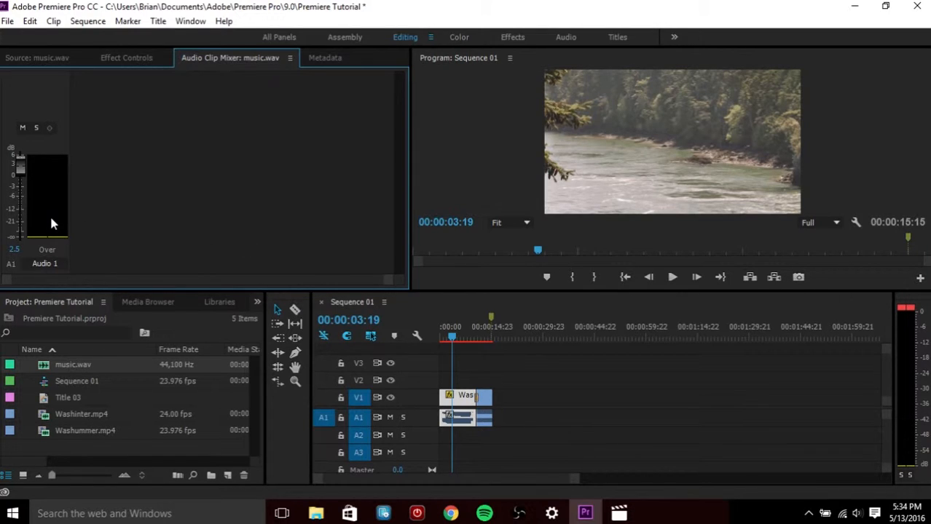
key(space)
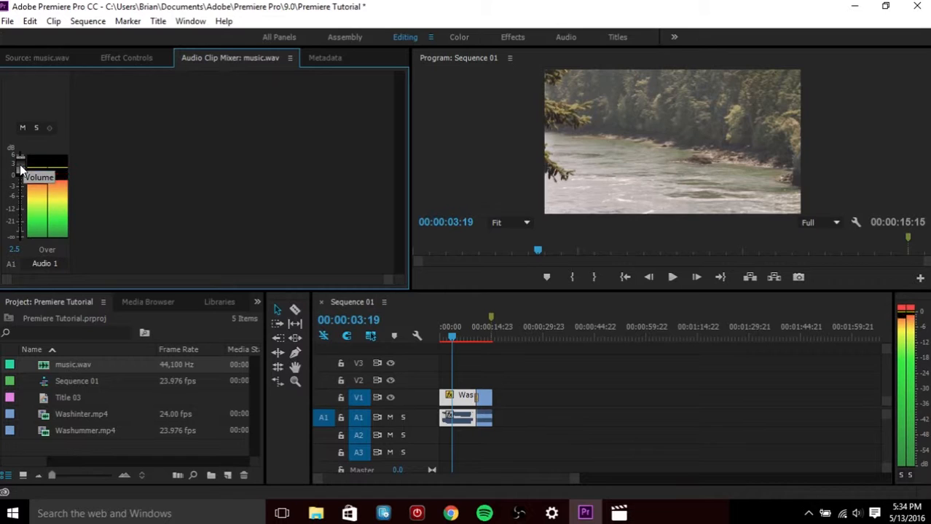
drag(20, 170, 23, 192)
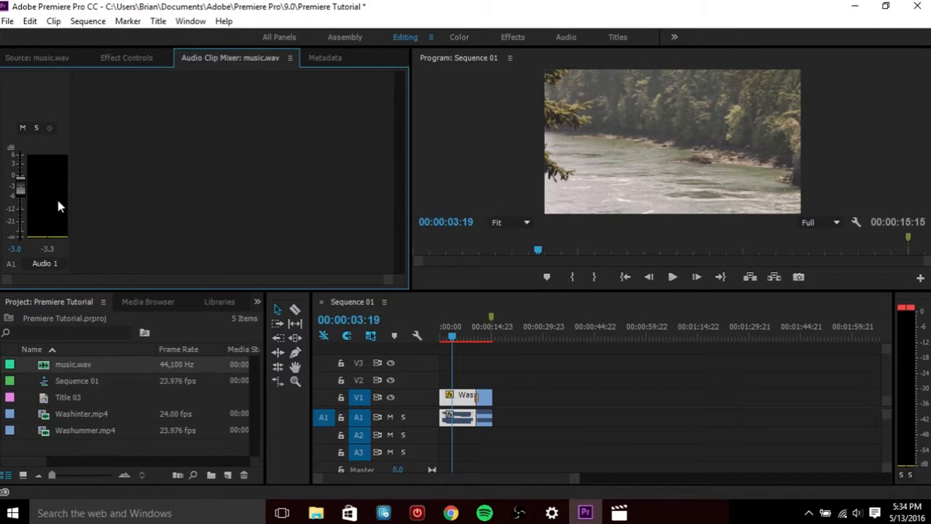
Place music.wav on audio track A2 at the start of the sequence
click(38, 60)
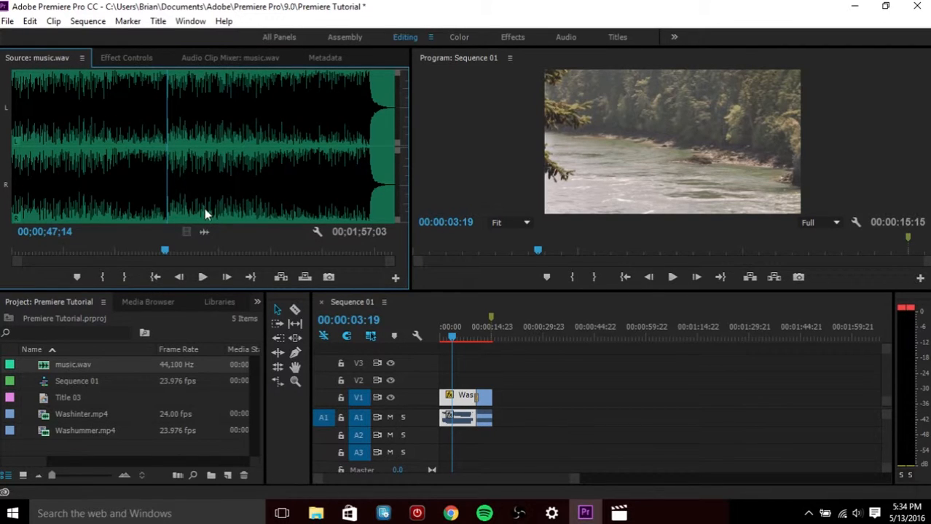
drag(202, 230, 445, 437)
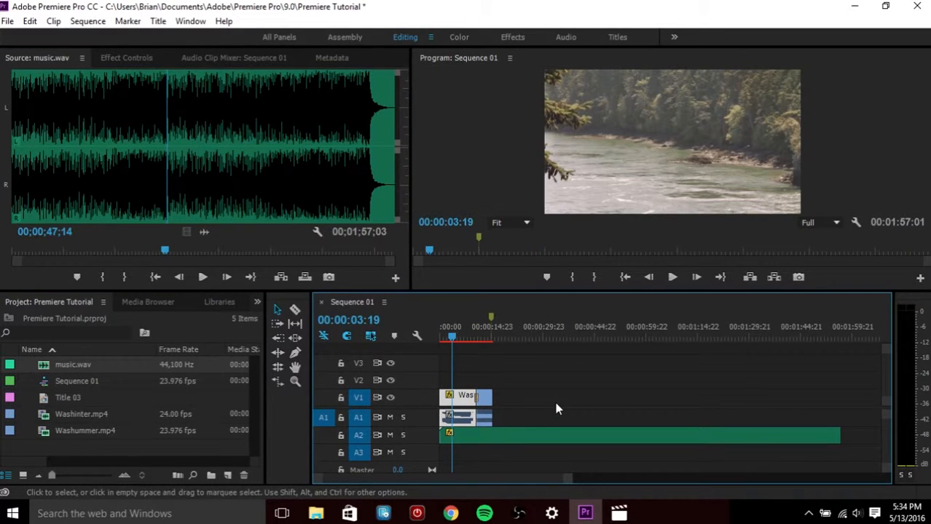
Play the sequence from the beginning to hear the music with the video
drag(451, 335, 442, 337)
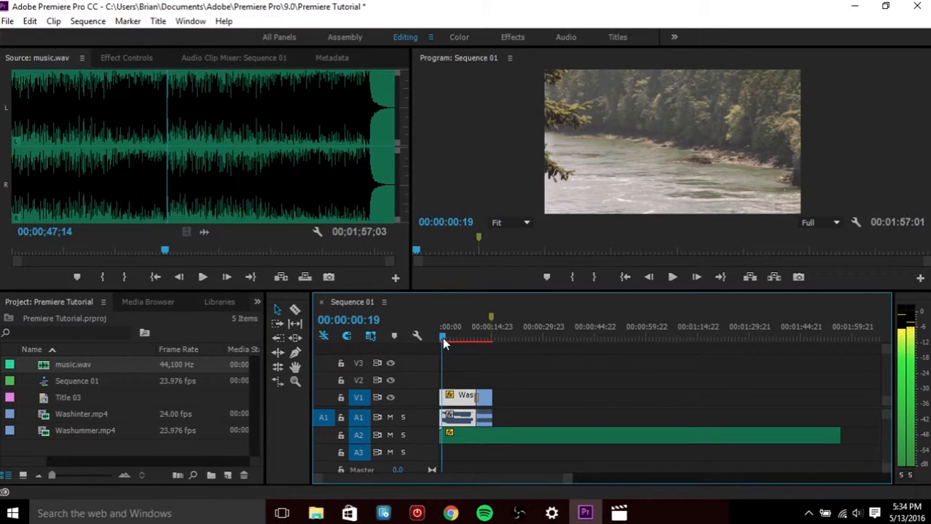
key(space)
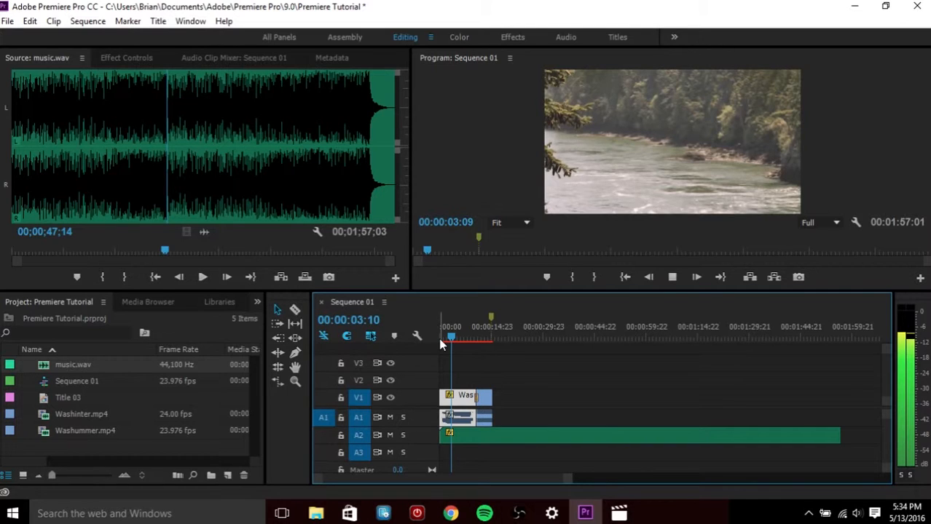
key(space)
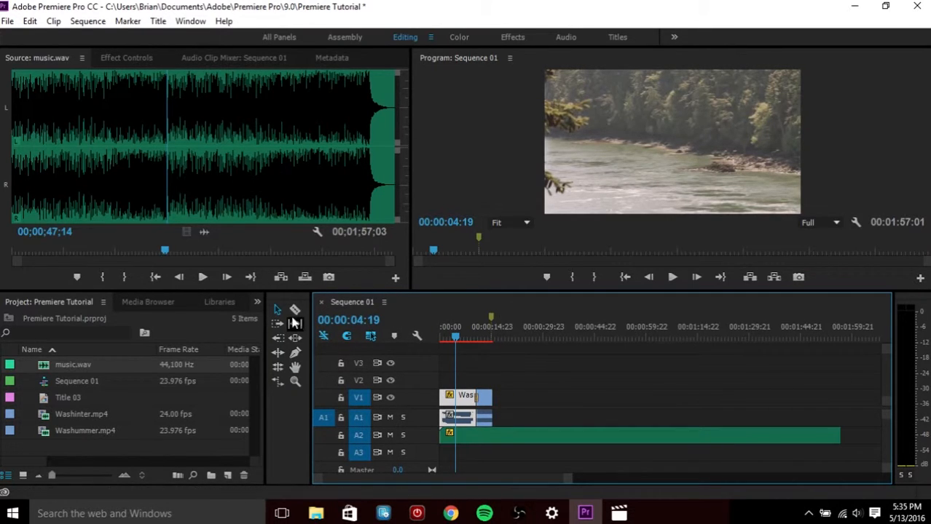
Turn off linked selection and remove the original clip audio from track A1
drag(520, 419, 461, 421)
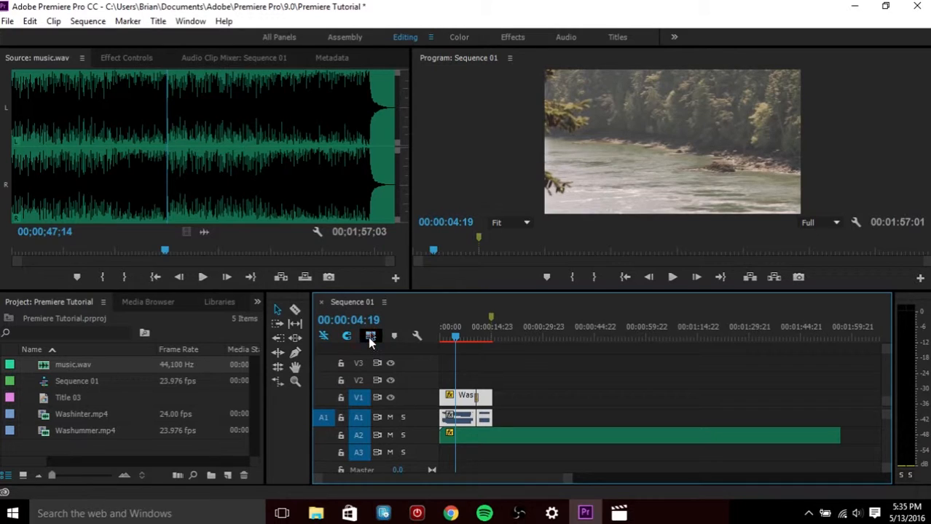
click(370, 338)
click(518, 387)
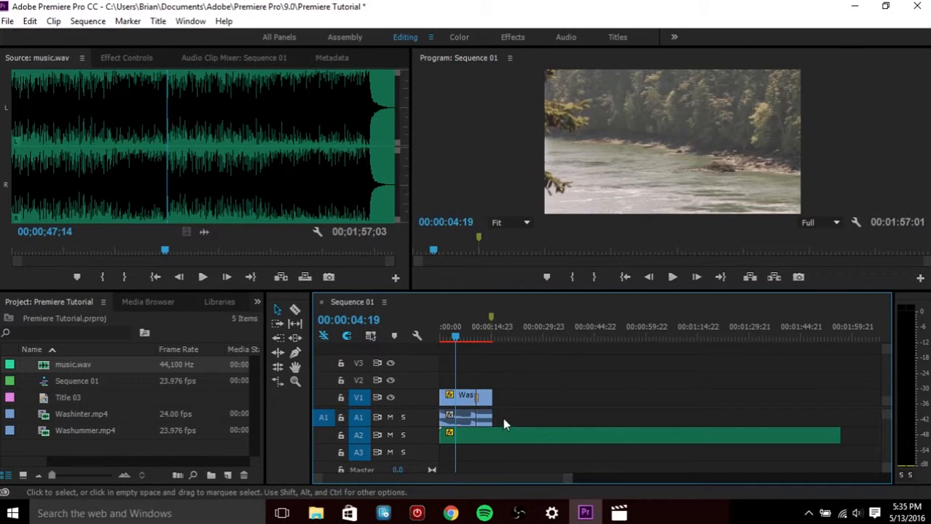
click(466, 419)
Play the sequence from the start to preview the video with only the music
click(441, 337)
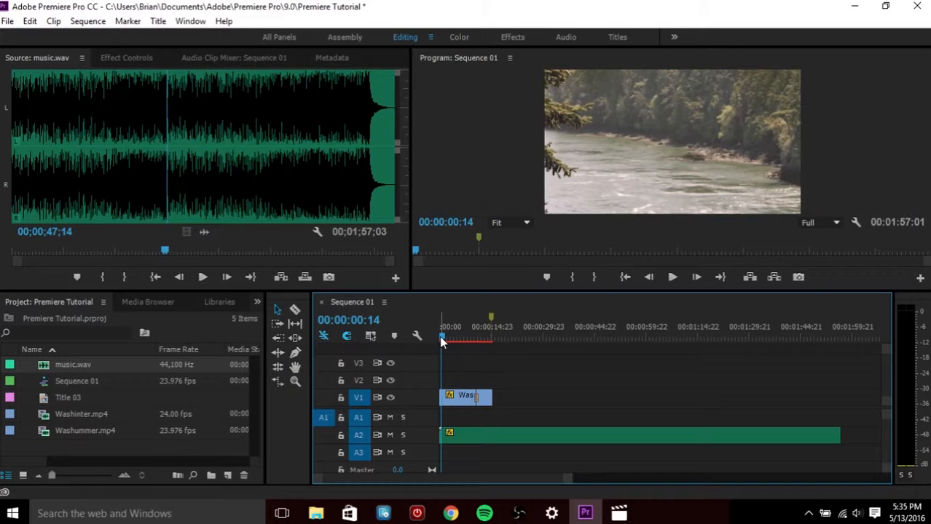
drag(441, 337, 468, 336)
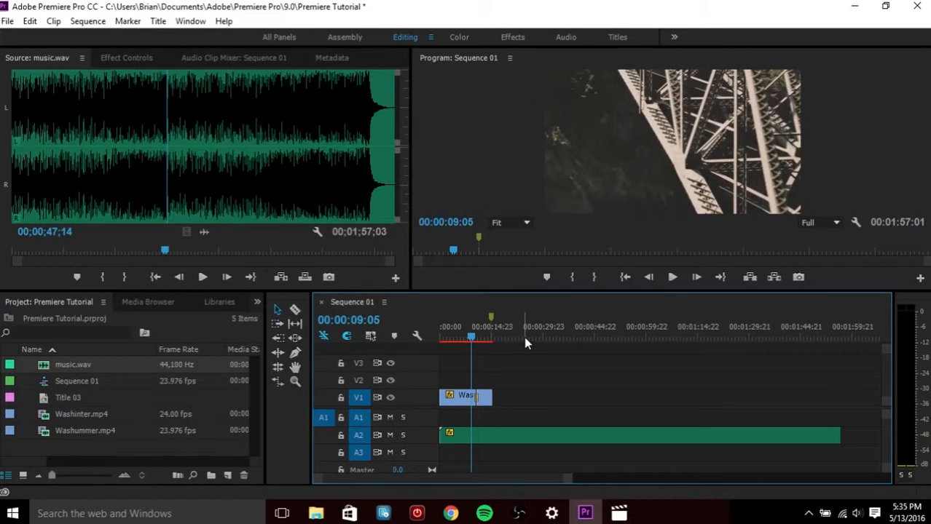
key(space)
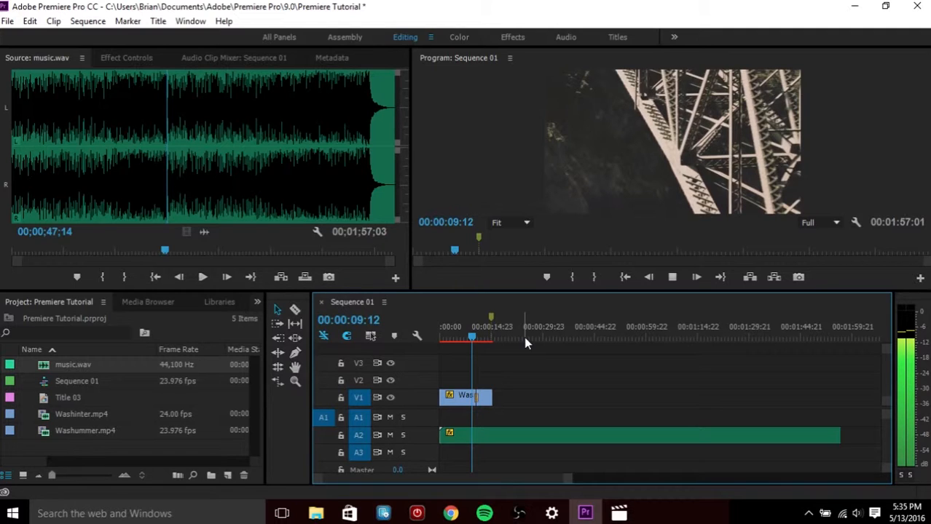
key(space)
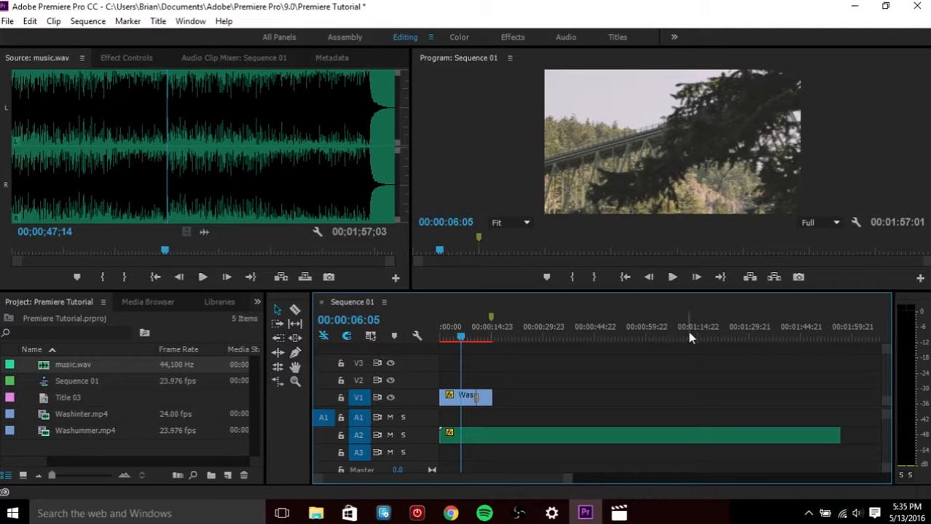
click(8, 21)
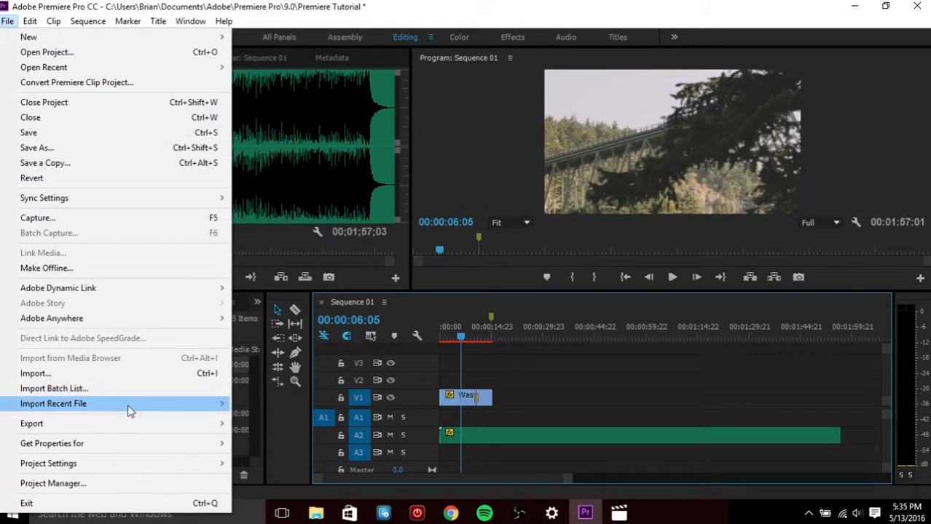
mouse_move(125, 427)
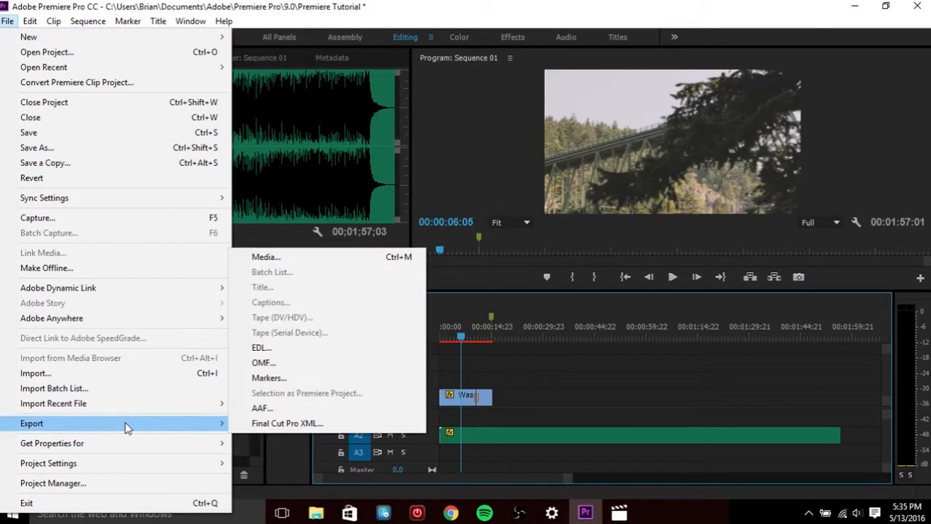
click(317, 263)
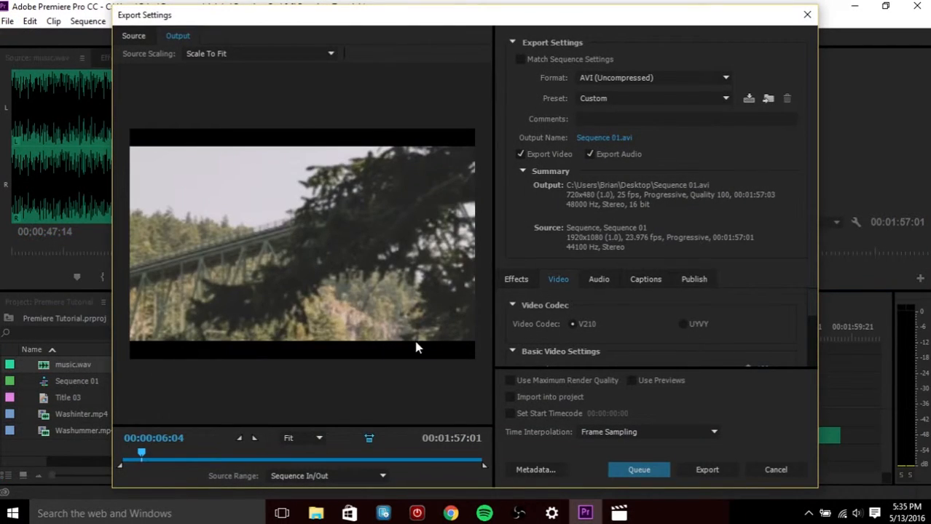
drag(142, 453, 122, 456)
click(805, 15)
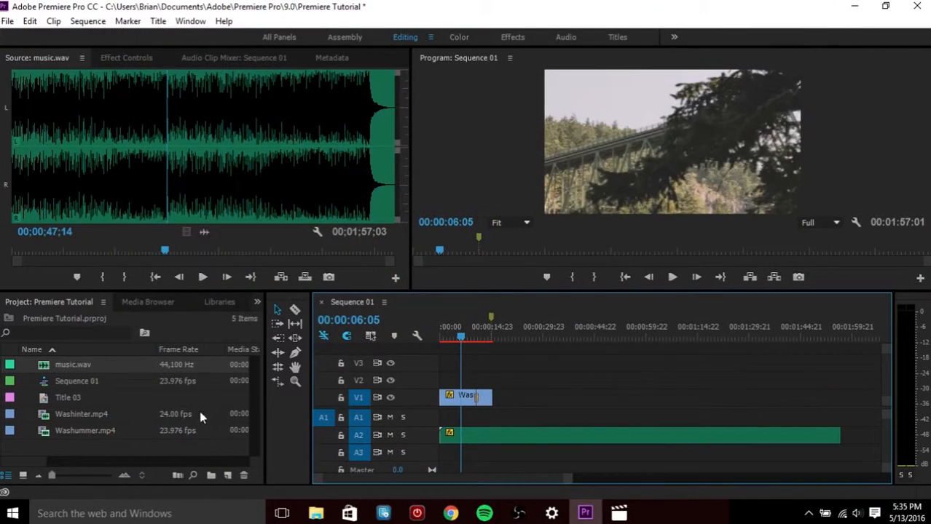
Split music.wav at the end of the video clip with the Razor tool and delete the remaining music
click(295, 310)
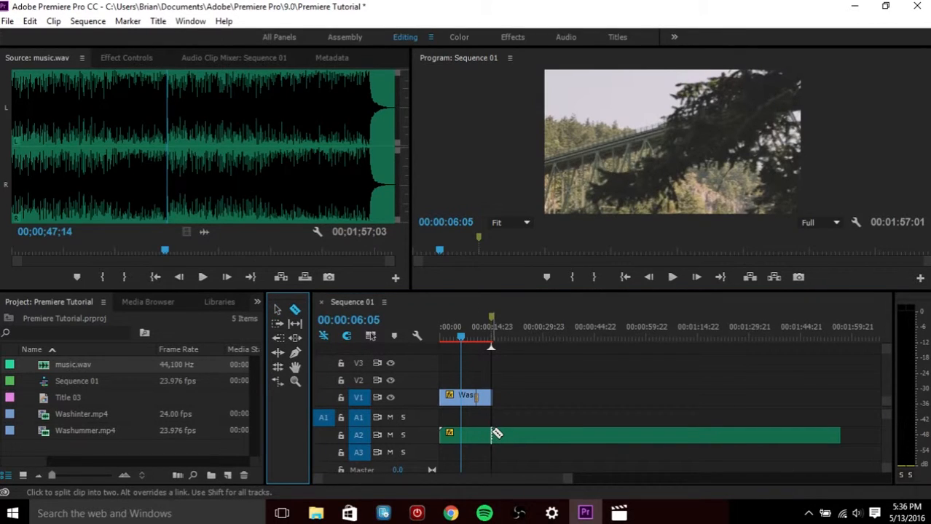
click(493, 434)
click(277, 309)
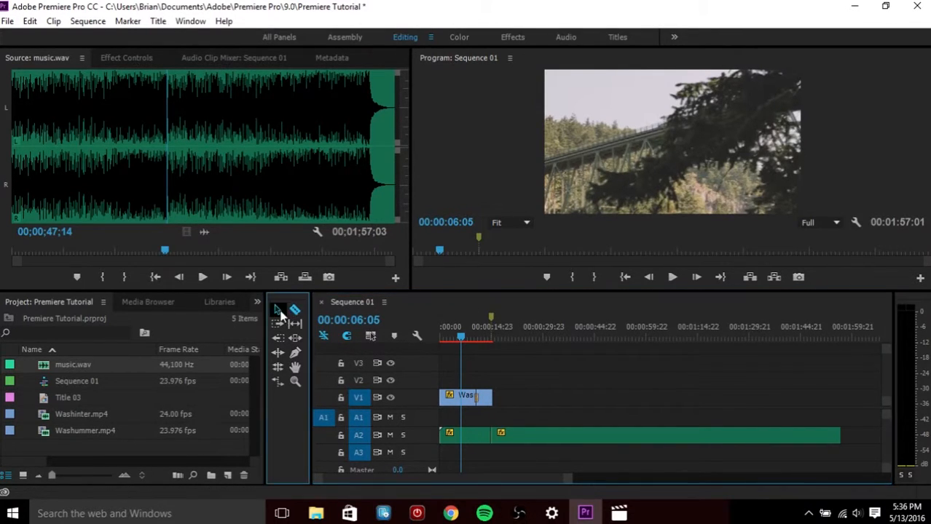
click(551, 437)
key(Delete)
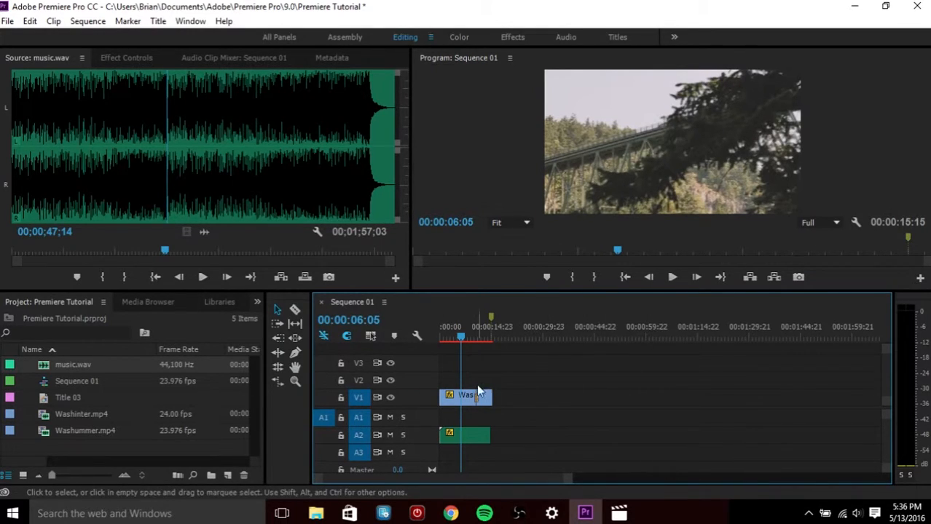
Mark the sequence in point at the start and the out point at 00:00:15:00, the end of the video clip
drag(462, 335, 423, 336)
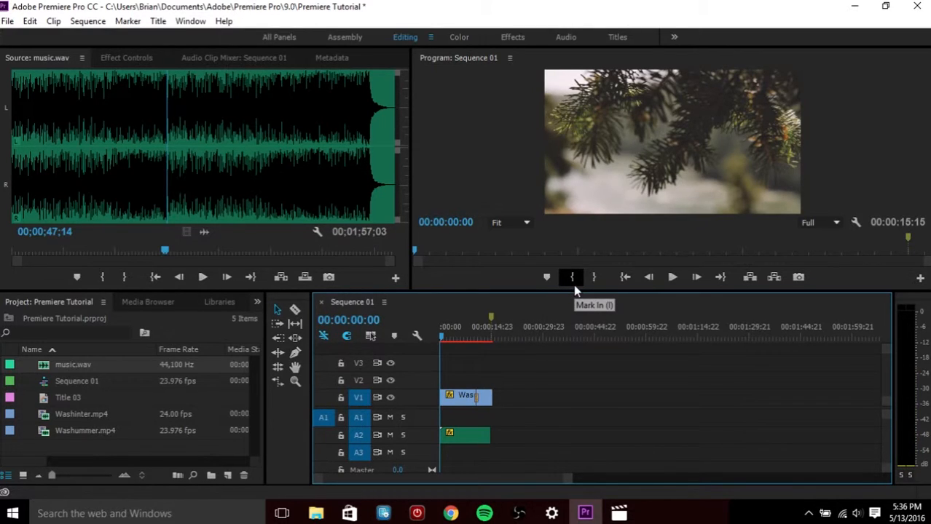
click(573, 282)
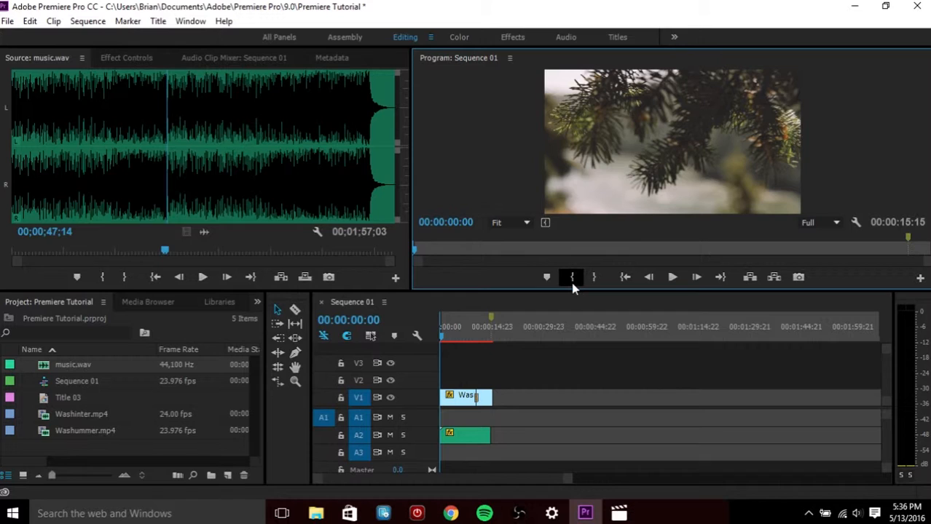
key(Down)
key(Down)
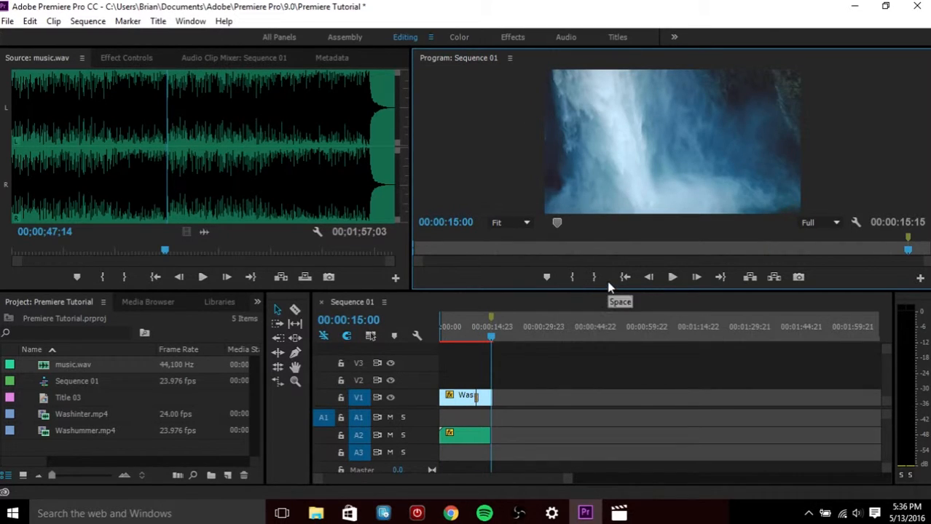
key(Right)
key(Left)
click(597, 279)
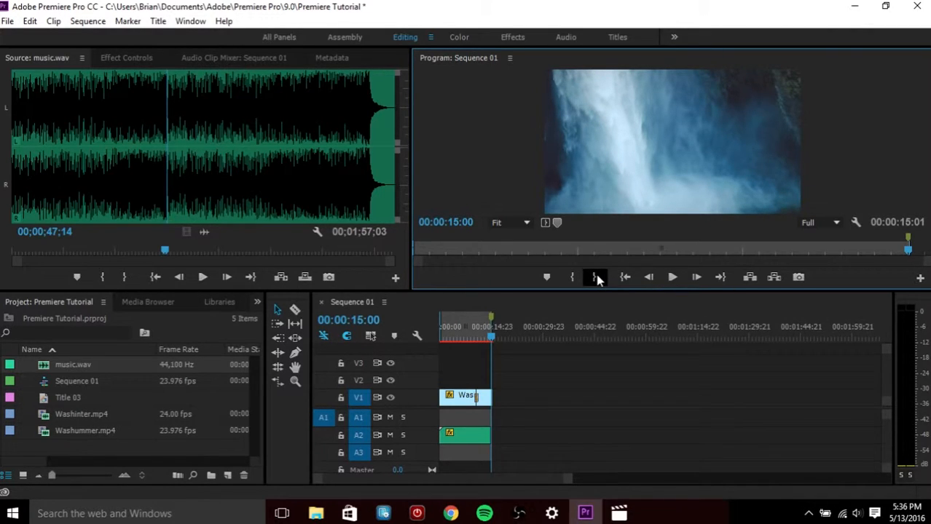
Open the media export settings for the sequence, set the format to H.264, and close the dialog
click(7, 21)
mouse_move(156, 425)
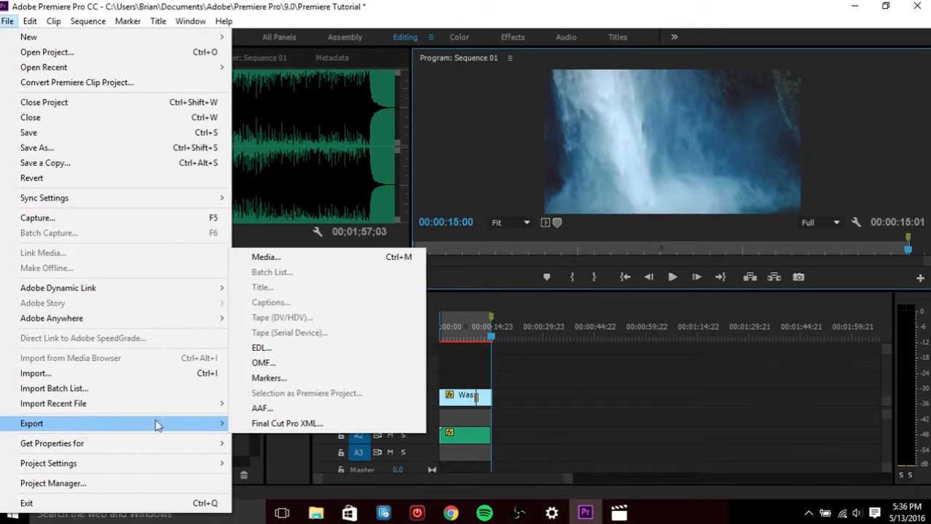
click(308, 260)
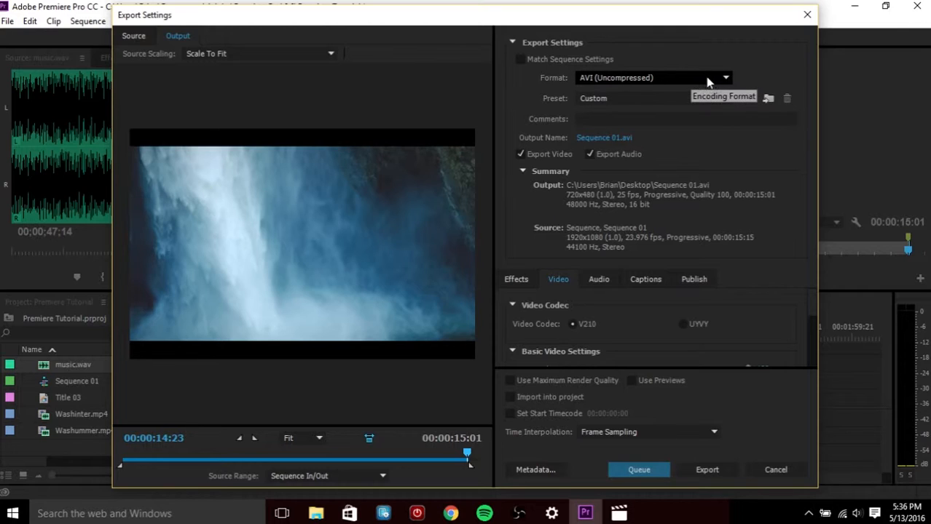
click(648, 78)
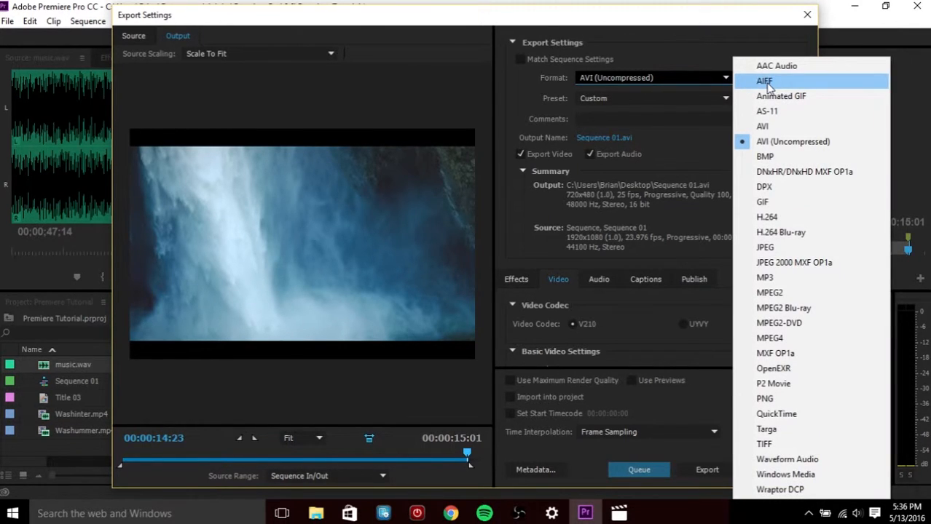
click(788, 218)
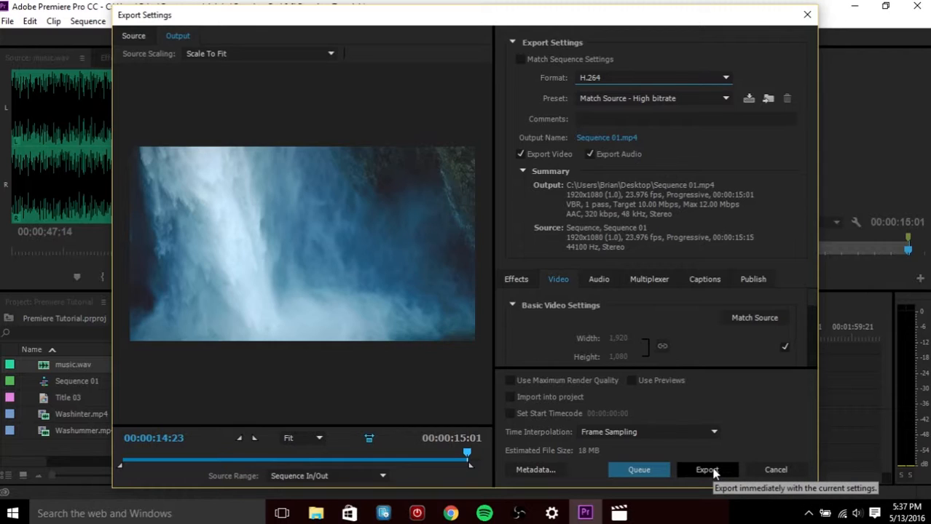
click(807, 15)
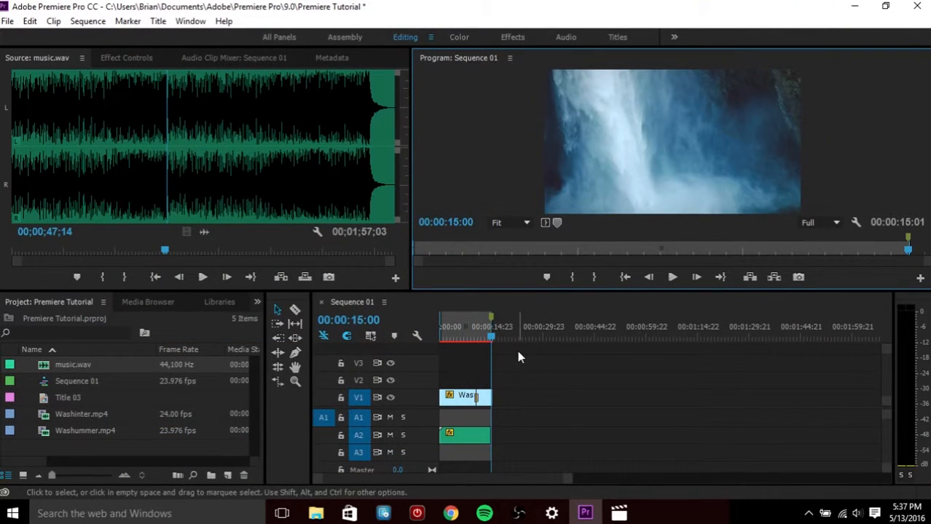